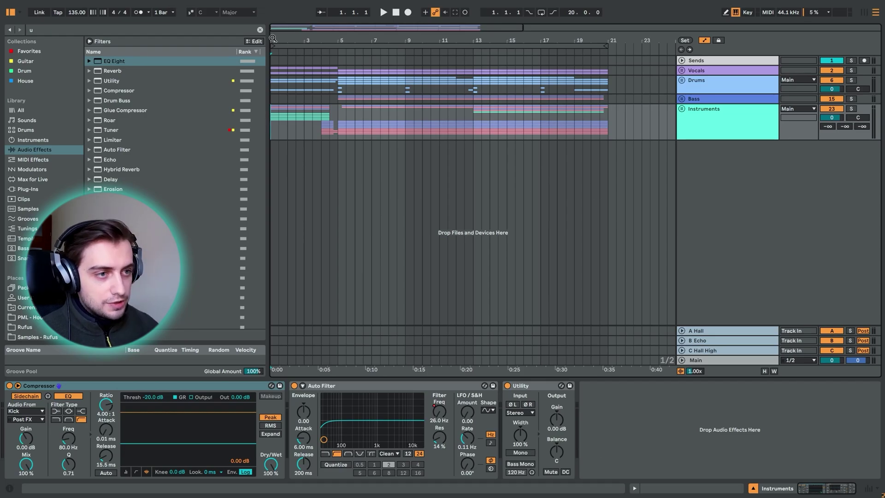
Play the arrangement from bar 1 with the SERUM tracks active and look through the bass and instrument tracks.
drag(272, 38, 272, 48)
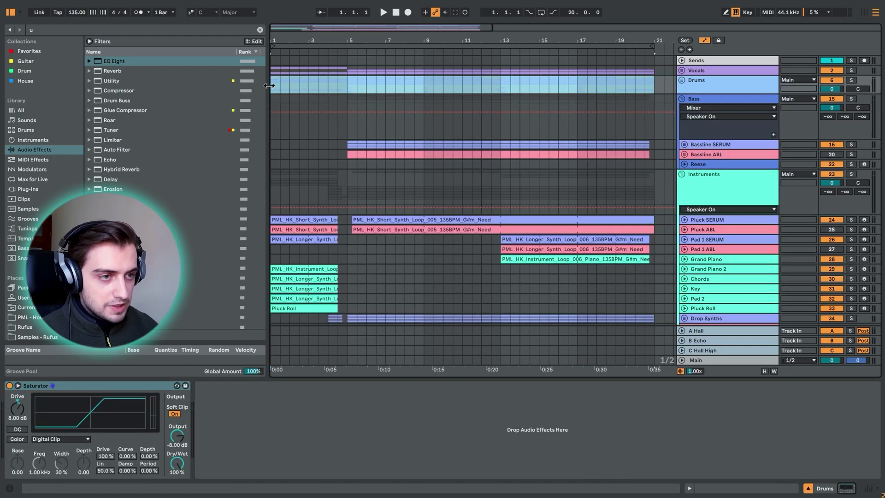
click(273, 88)
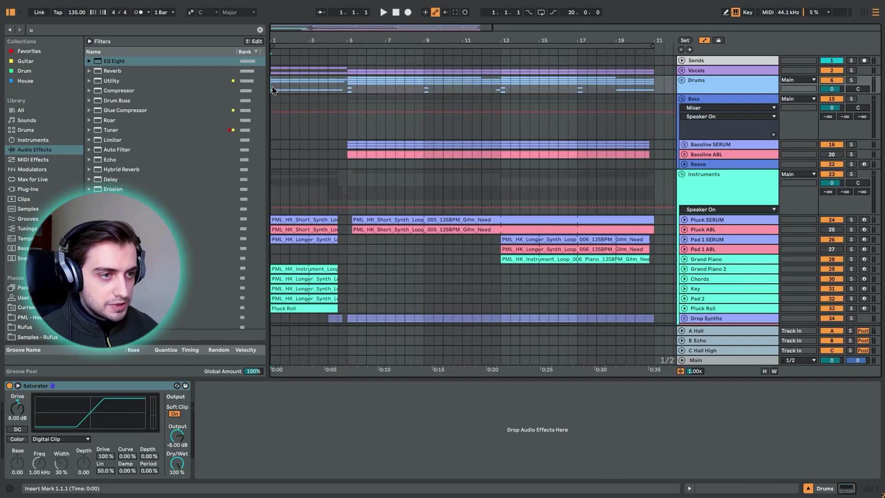
key(space)
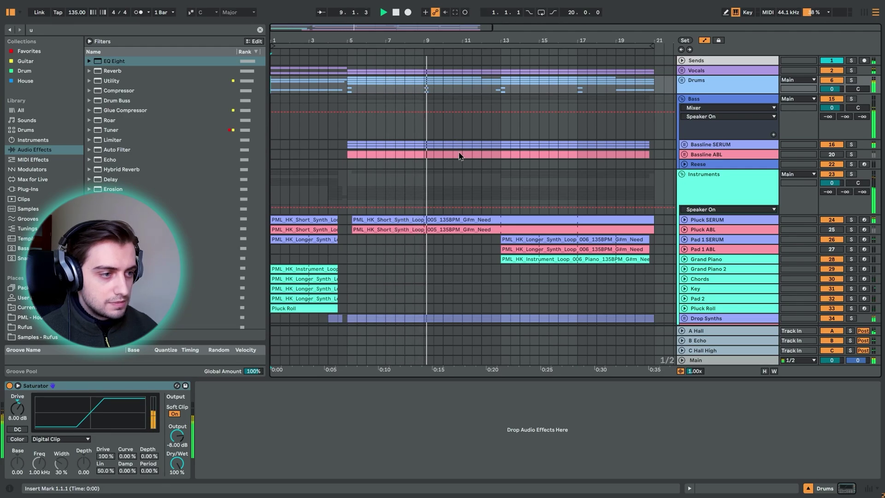
scroll(460, 156, down, 1)
scroll(461, 156, down, 1)
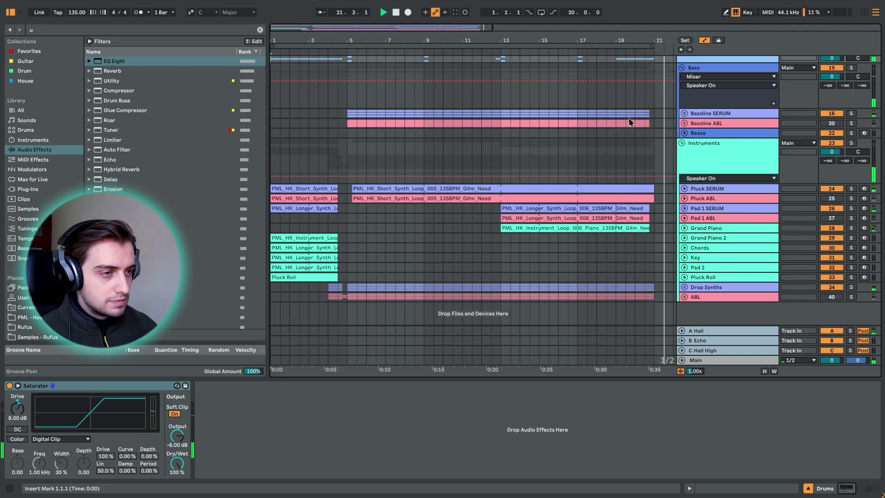
Deactivate Bassline SERUM, Pluck SERUM, Pad 1 SERUM and Drop Synths, and activate Bassline ABL, Pluck ABL, Pad 1 ABL and the ABL group.
scroll(523, 136, up, 3)
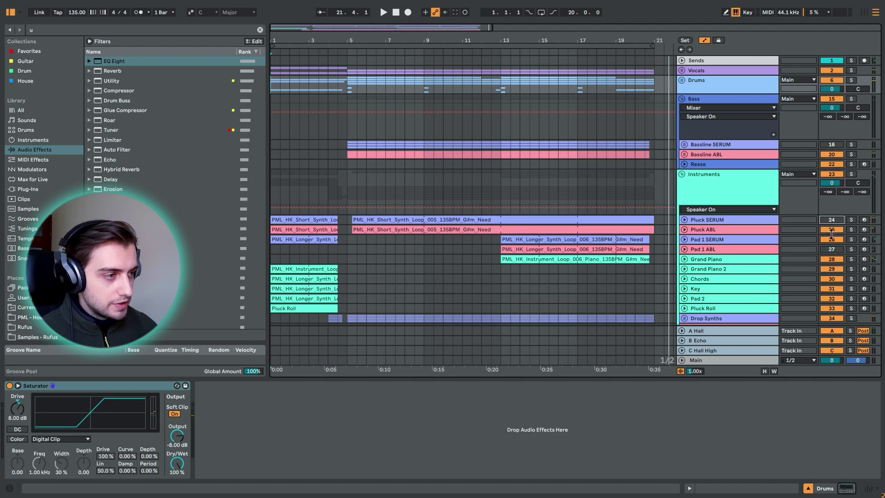
scroll(419, 246, down, 3)
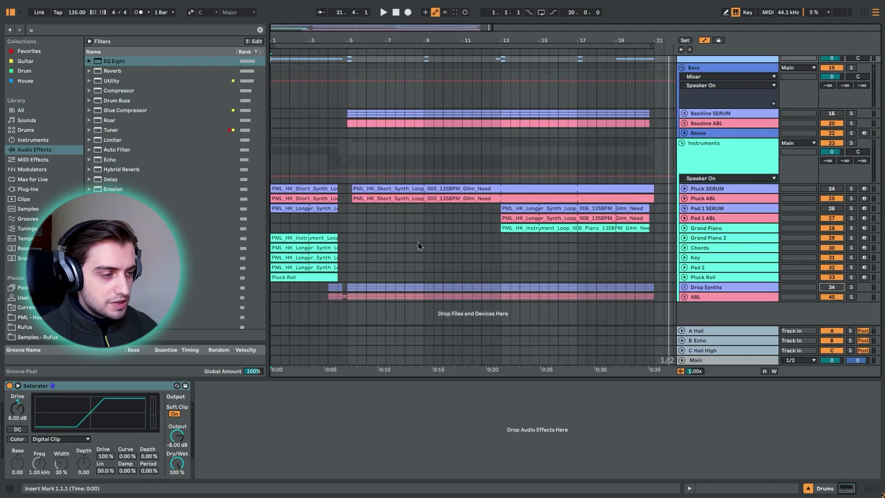
Play the arrangement from bar 1 with the ABL tracks active and unfold the Drums group.
click(347, 291)
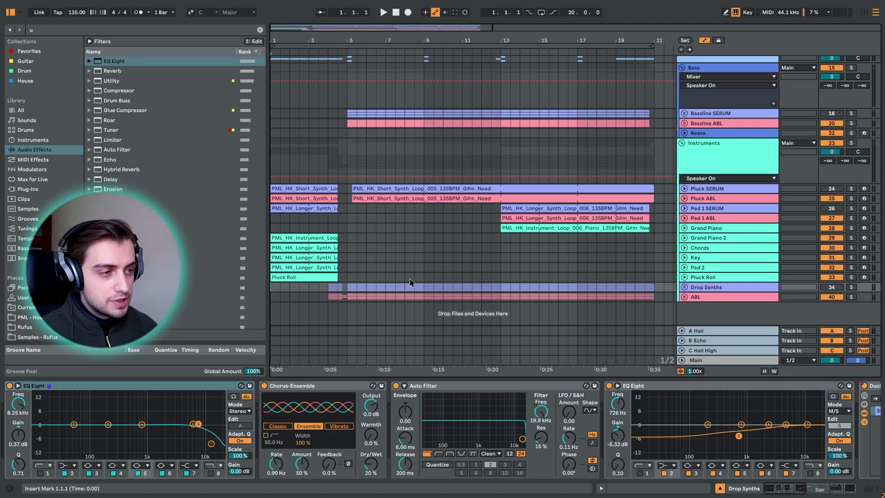
key(space)
scroll(417, 274, up, 2)
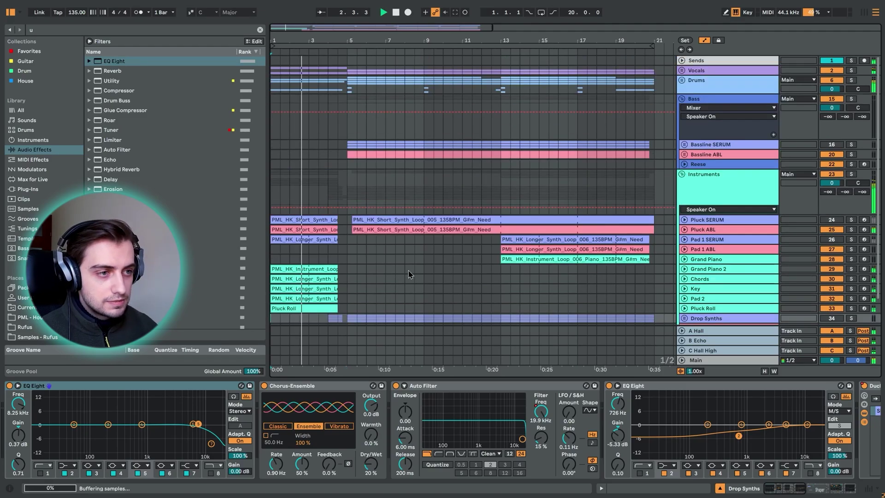
click(682, 81)
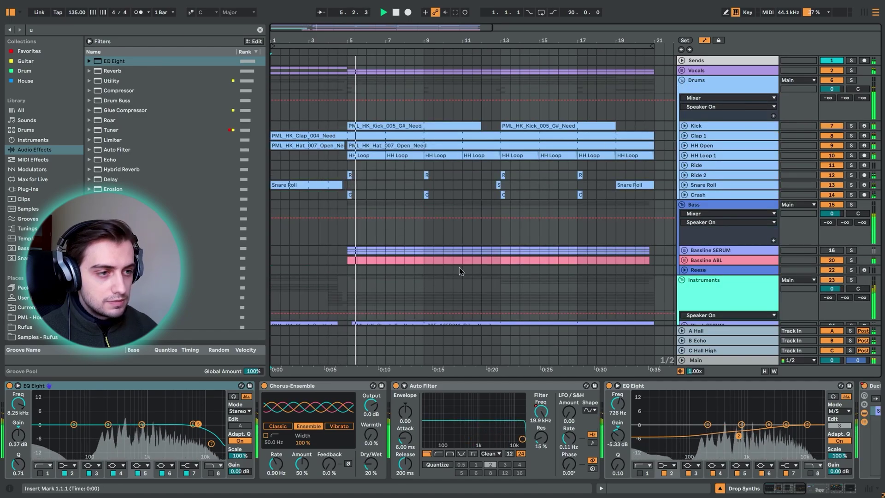
scroll(459, 271, down, 8)
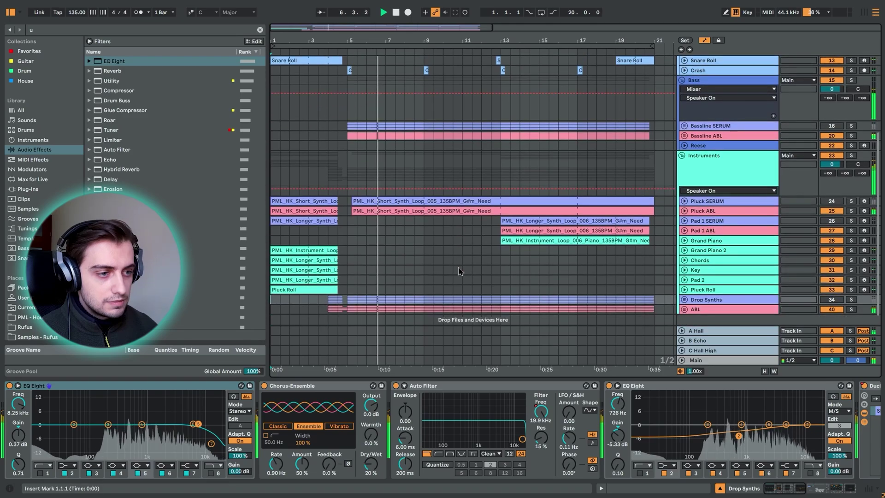
Unfold the ABL group and show the device chain of its GATED GROUP.
click(684, 297)
scroll(705, 230, down, 8)
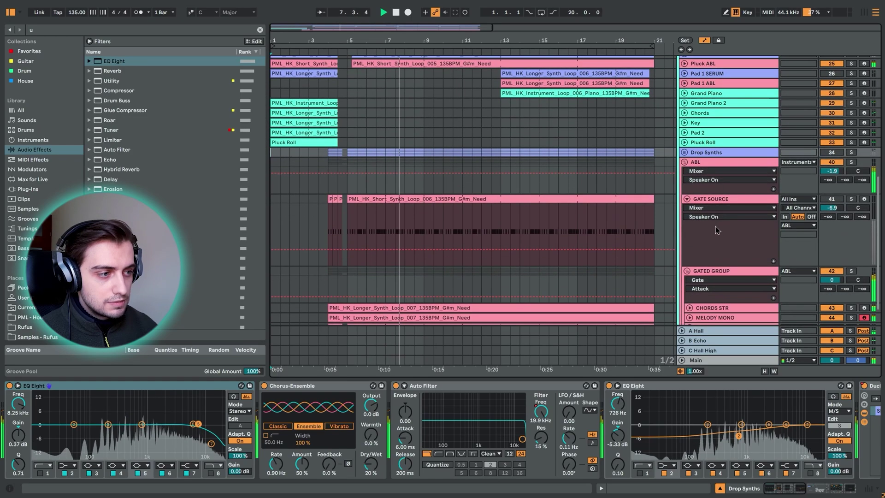
scroll(716, 204, down, 2)
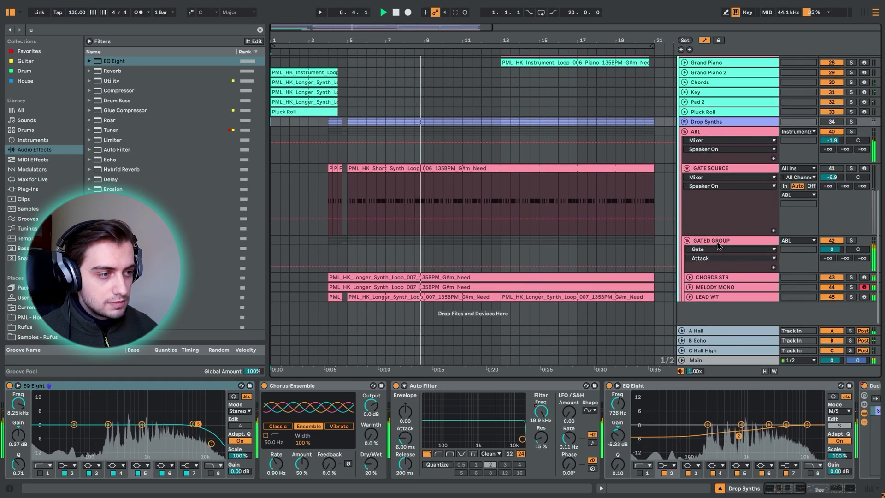
click(714, 271)
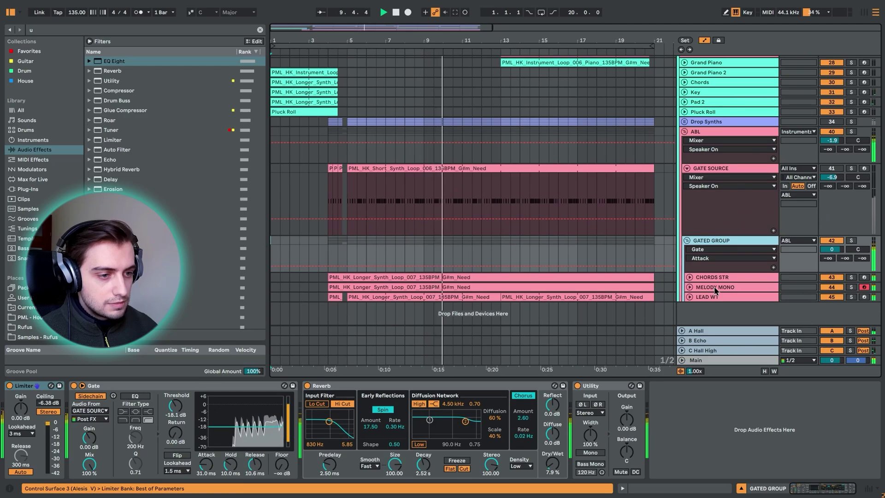
Unfold the CHORDS STR track in the GATED GROUP and examine the notes in its clip.
click(689, 278)
scroll(655, 279, down, 5)
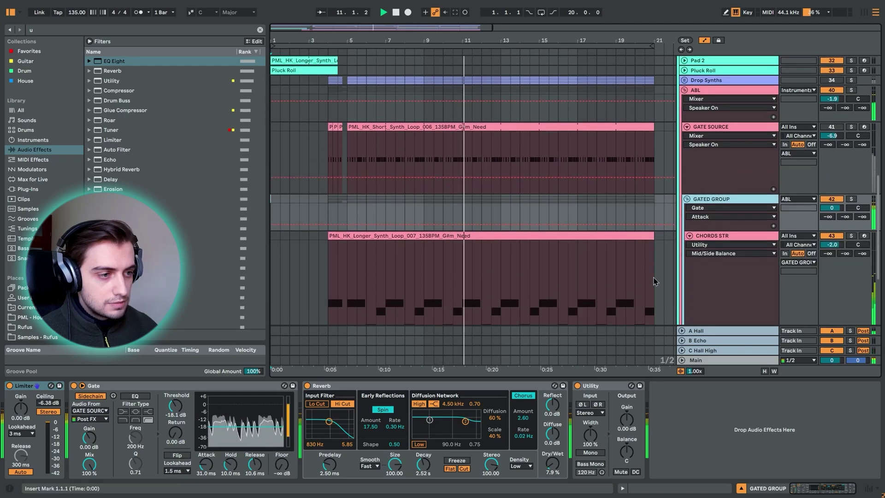
scroll(654, 279, down, 5)
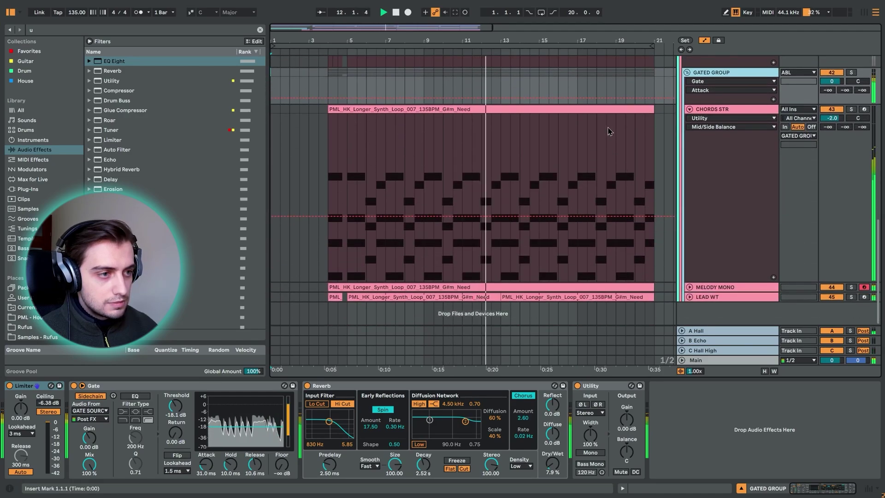
click(601, 109)
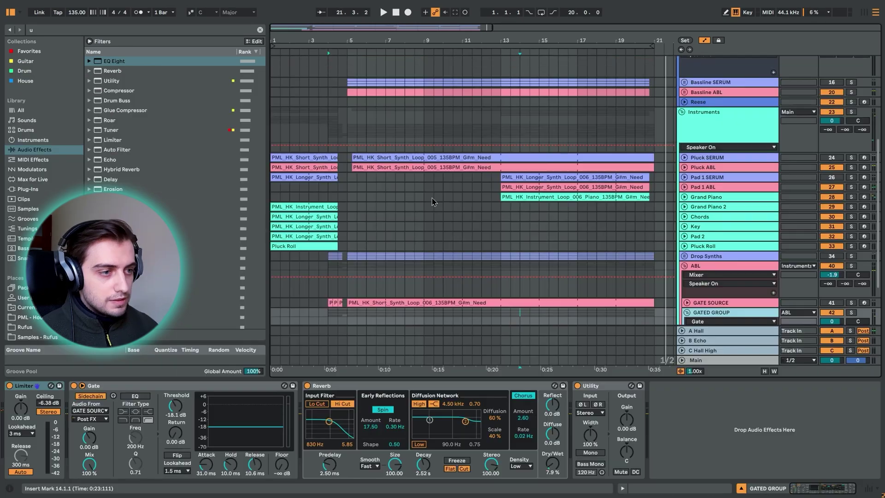
Collapse the ABL, Instruments and Bass groups and return to the top of the track list.
scroll(421, 207, up, 10)
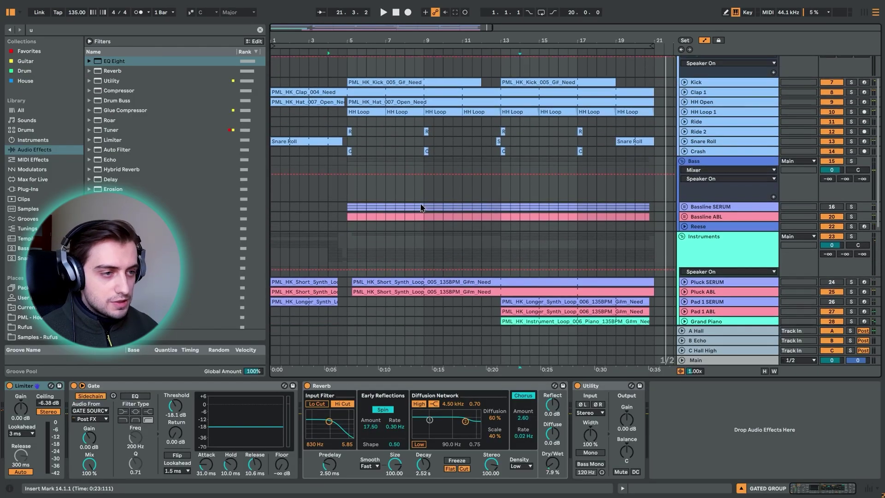
scroll(421, 207, down, 14)
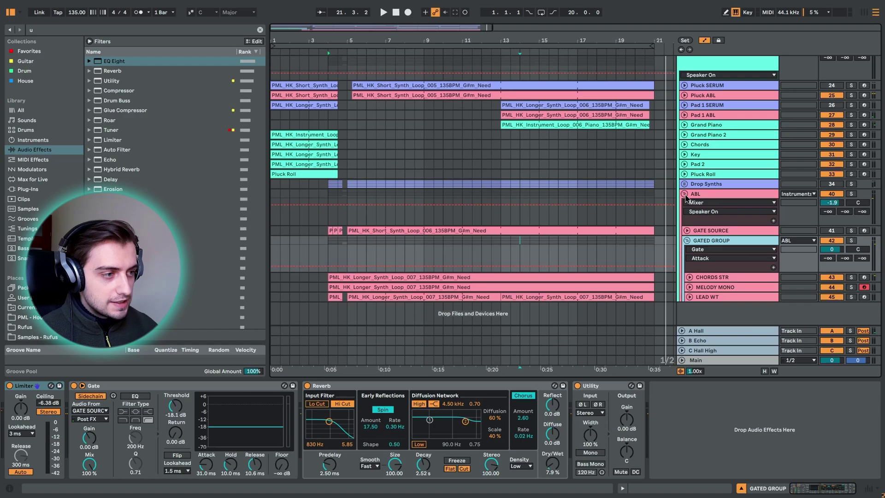
click(685, 198)
scroll(534, 180, up, 13)
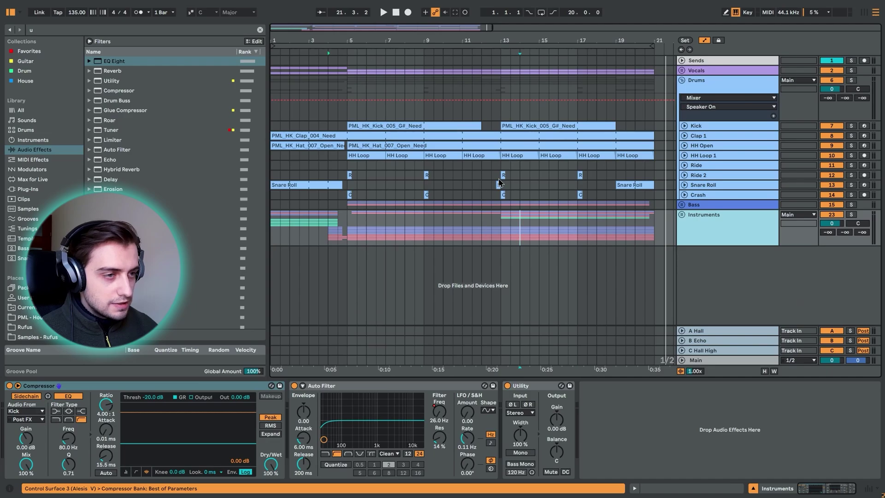
Unfold the Vocals group together with its Vocal Lead, Vocal Pad and Atmo tracks.
click(682, 70)
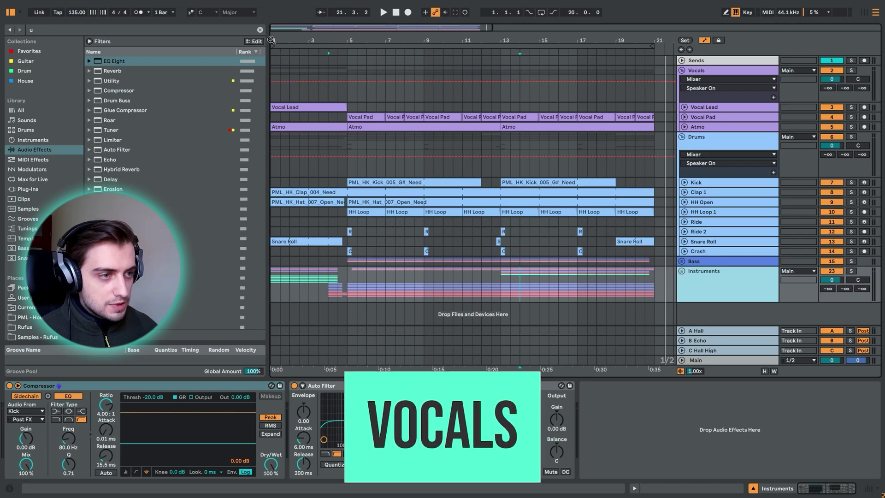
click(683, 107)
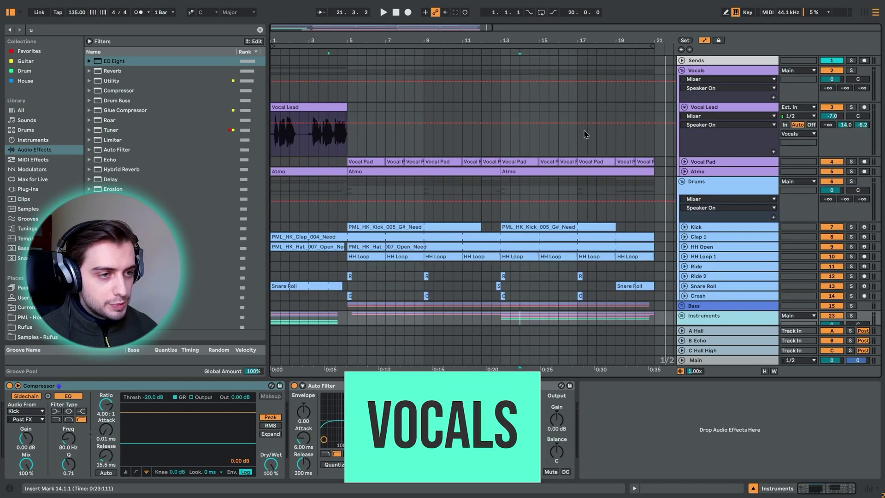
click(684, 162)
click(684, 216)
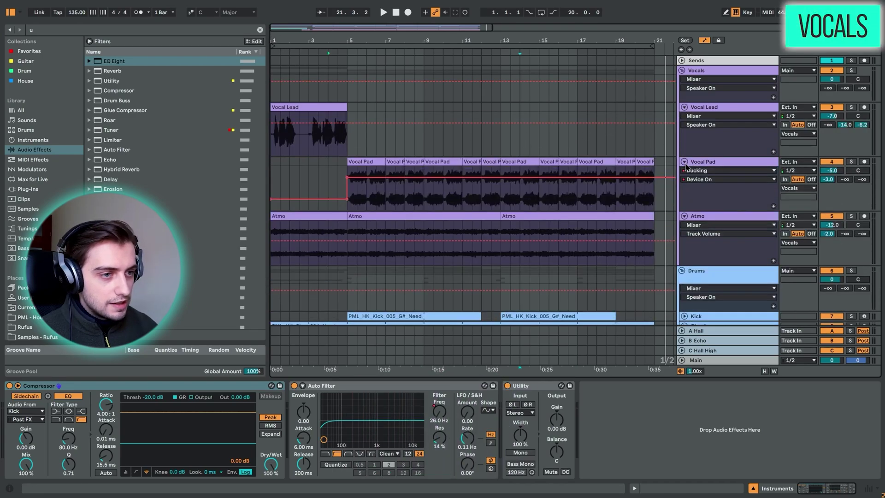
Solo the Vocal Lead track and play its clip from bar 1.
click(331, 116)
click(856, 109)
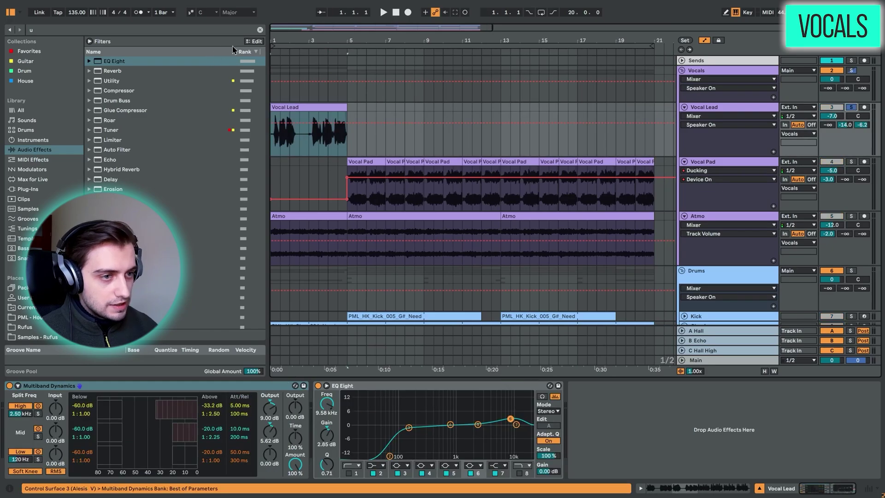
drag(280, 38, 316, 74)
key(space)
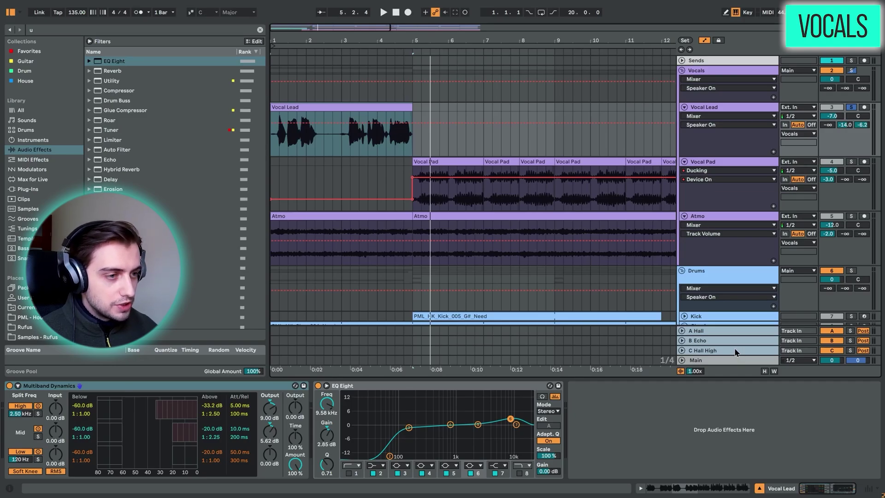
Compare Vocal Lead with Multiband Dynamics off and on during playback, and show the B Echo return's devices.
click(40, 393)
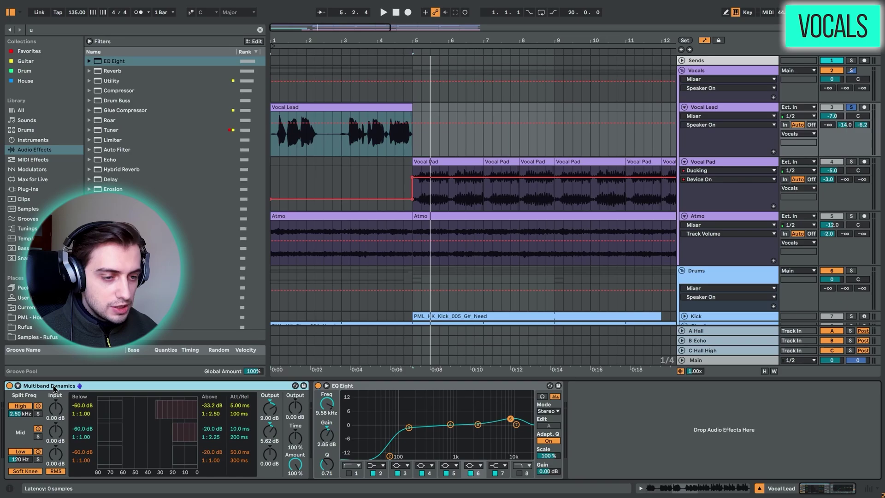
key(space)
click(9, 386)
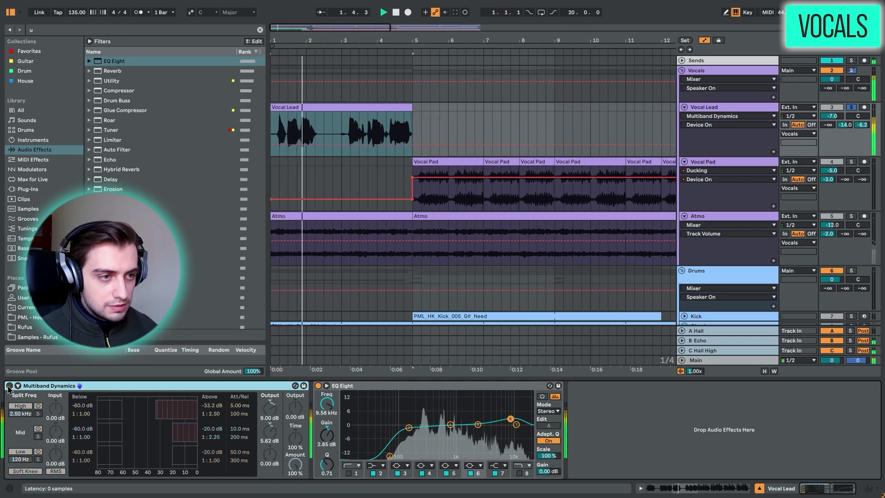
click(9, 386)
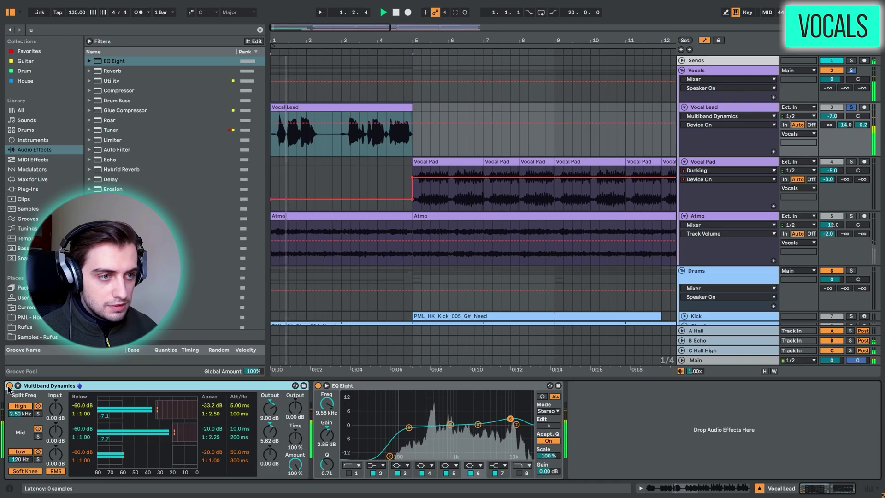
key(space)
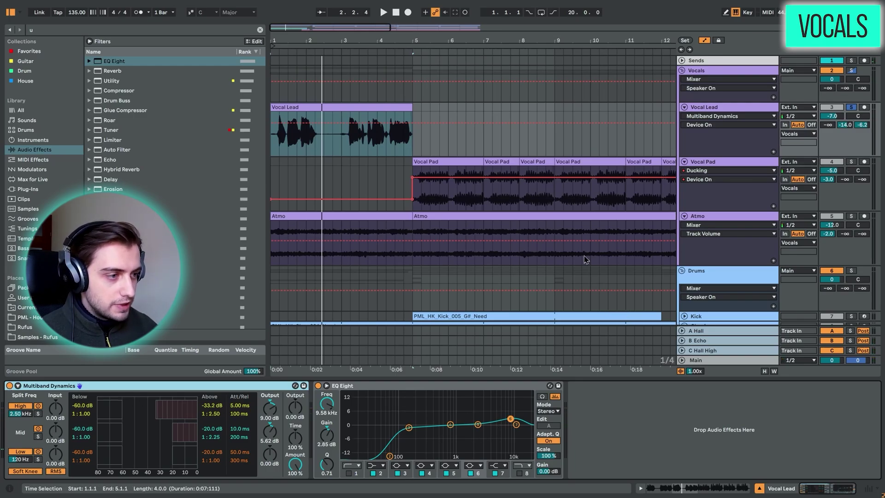
click(697, 342)
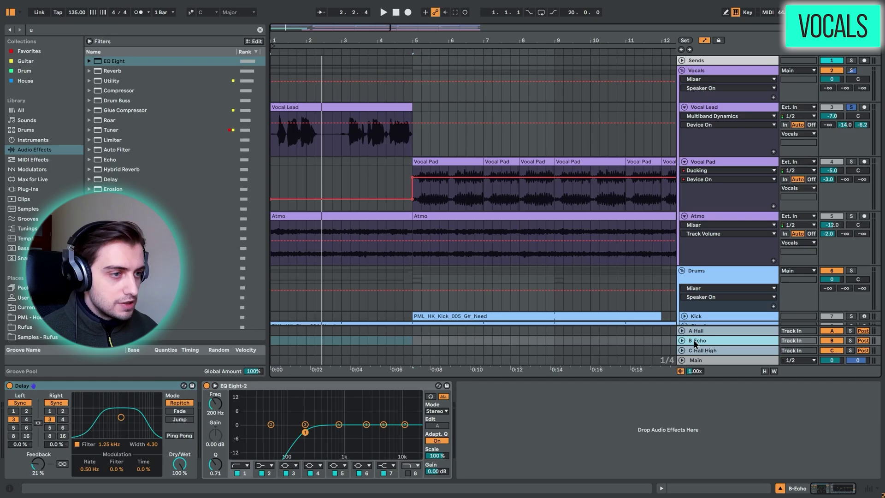
Solo the Atmo track and listen to its first clip from bar 1.
scroll(590, 243, down, 3)
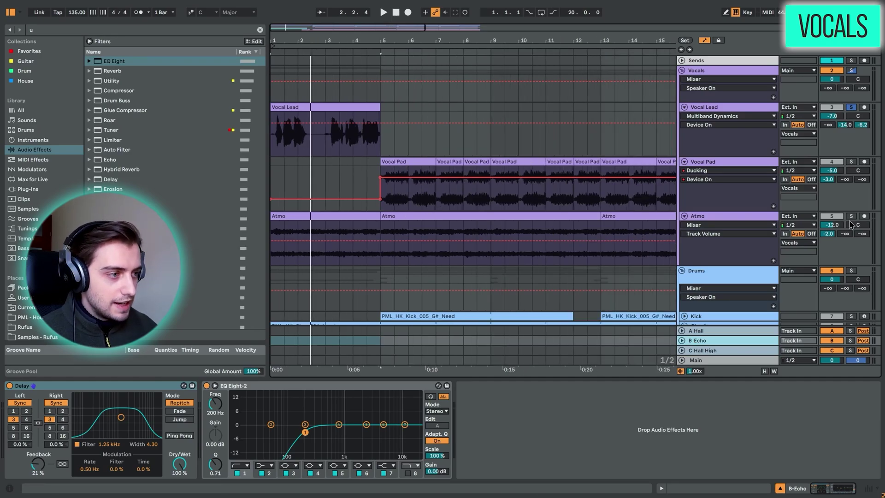
click(350, 217)
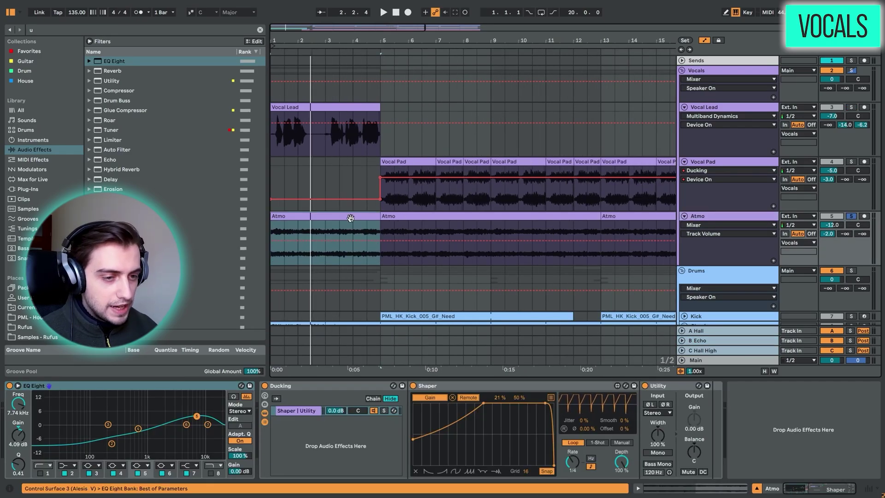
key(space)
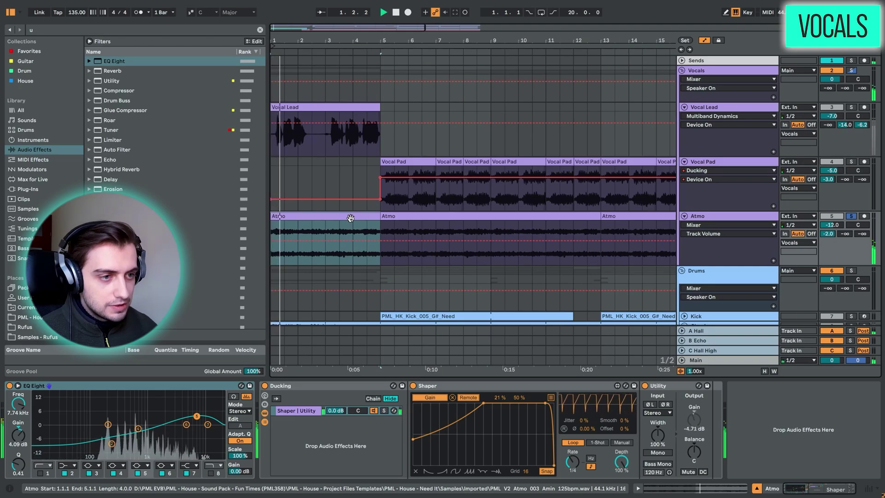
key(space)
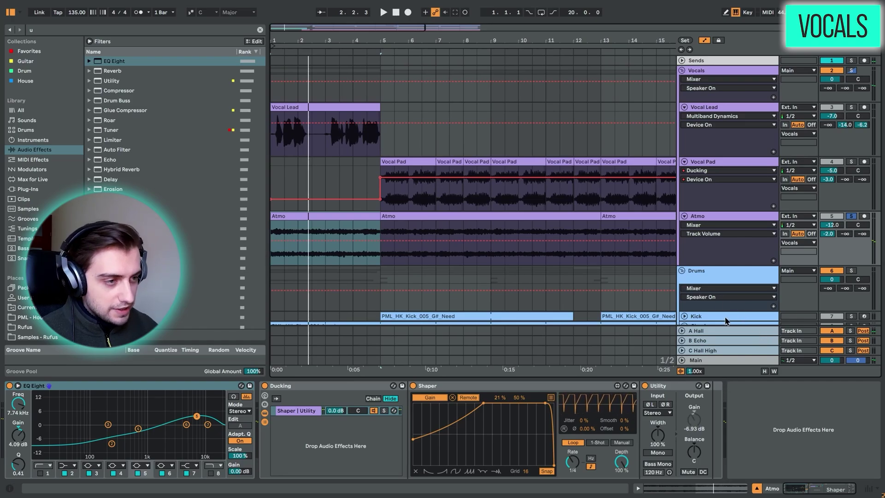
Solo the Vocal Pad track and play it from its first clip at bar 5.
click(702, 162)
click(402, 162)
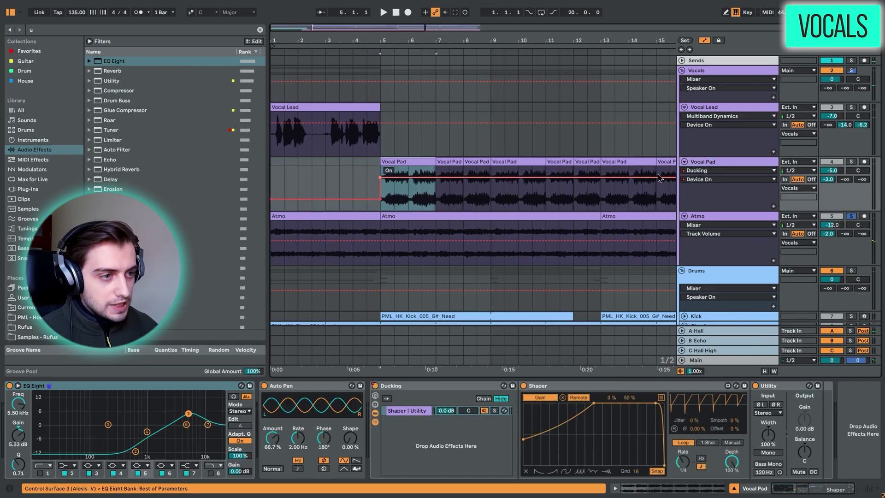
click(850, 162)
key(space)
drag(468, 43, 385, 40)
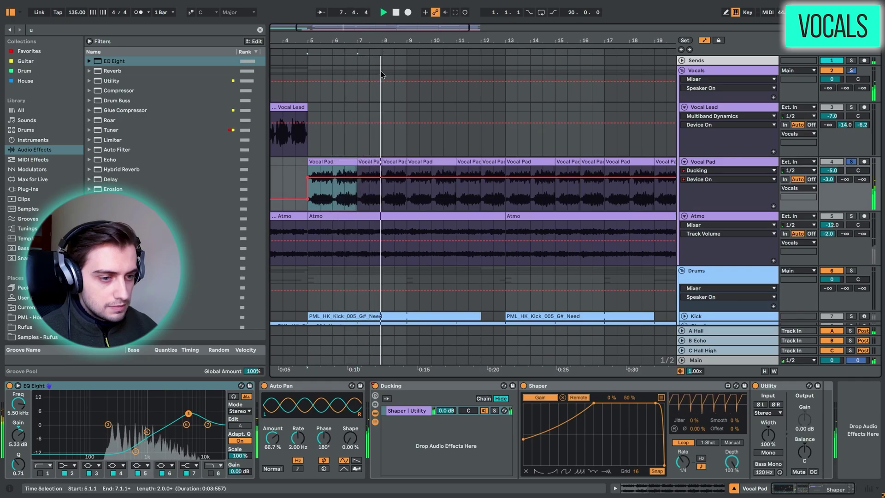
Switch Auto Pan on the Vocal Pad track off and back on, and listen to the pad again from bar 5.
key(space)
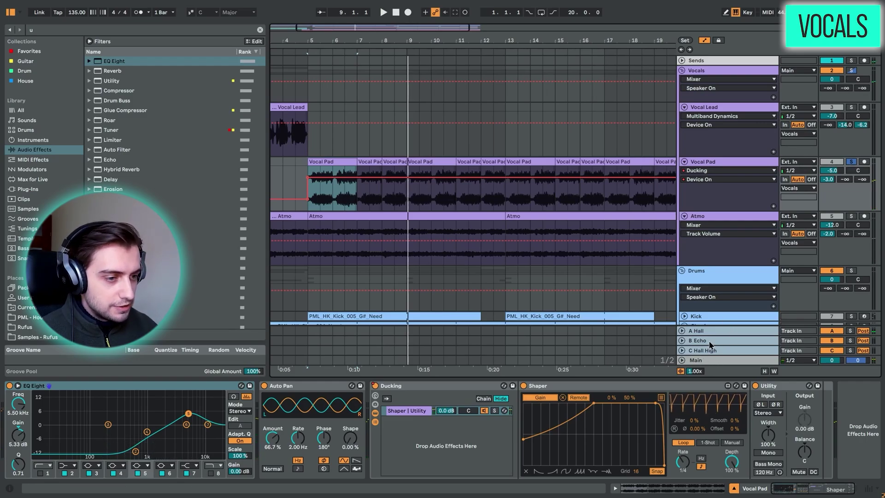
click(279, 387)
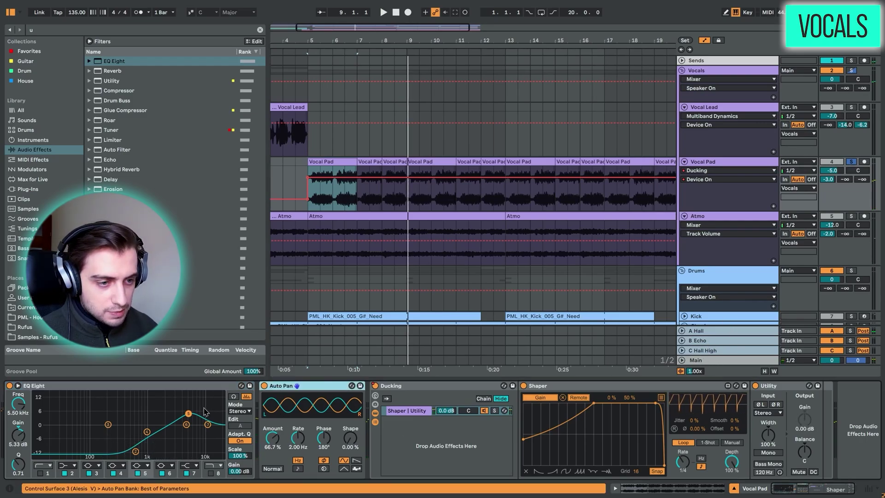
click(265, 386)
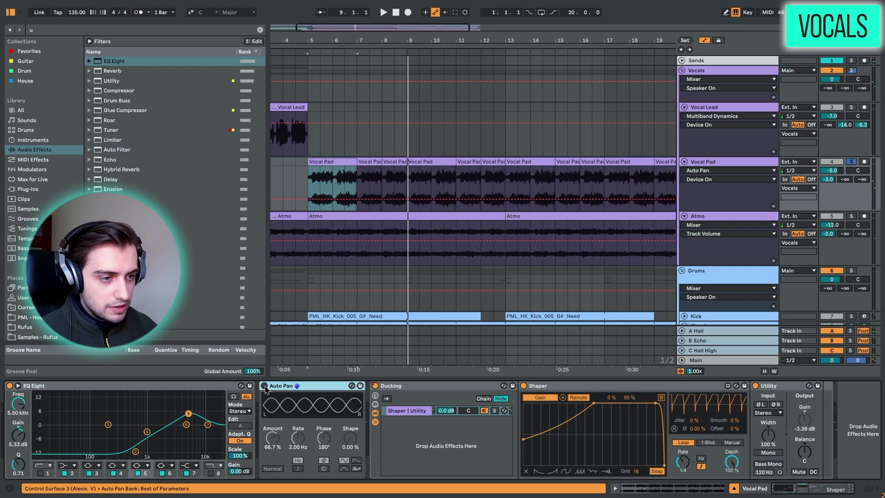
click(265, 386)
key(space)
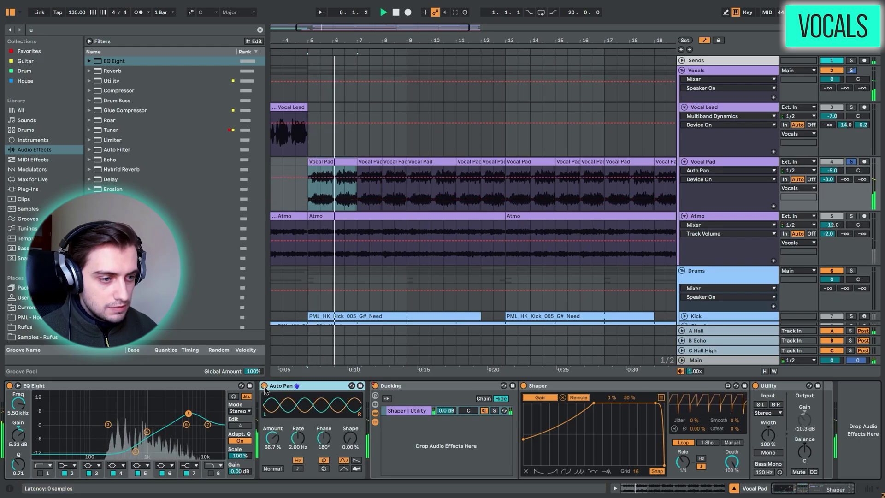
key(space)
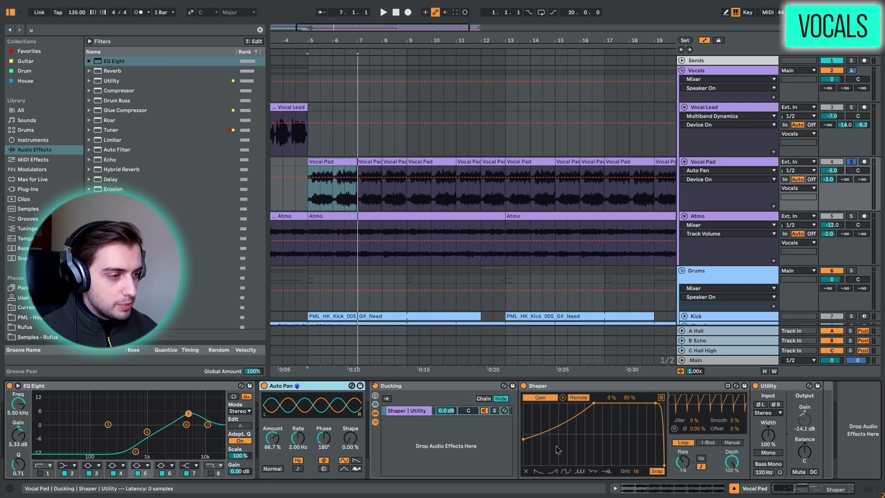
Collapse the Vocals group, expand and solo the Kick track, and select its first clip at bar 5.
click(681, 71)
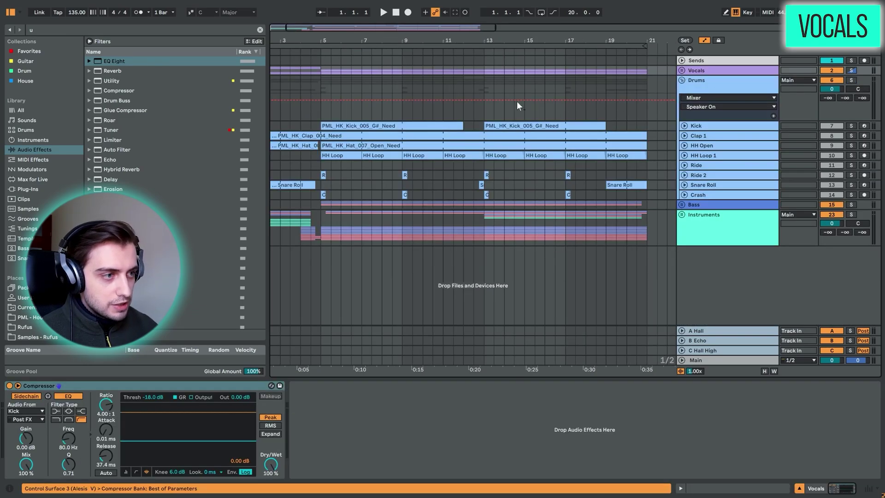
click(684, 125)
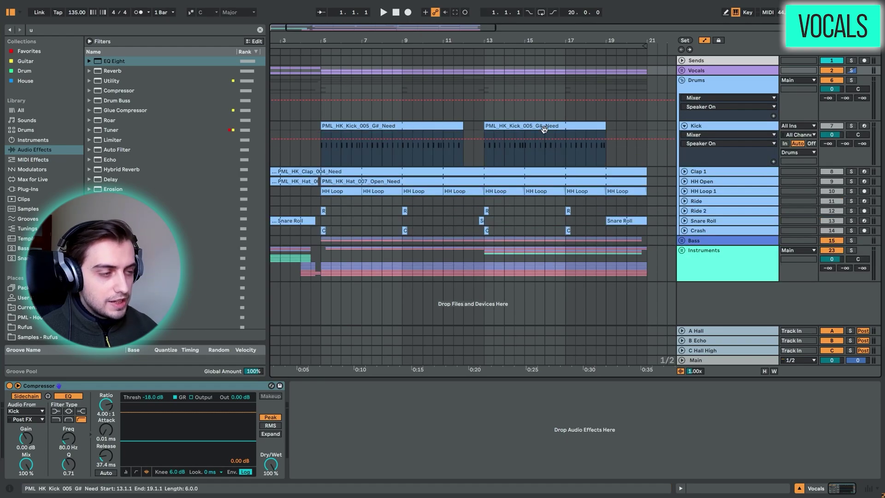
click(757, 131)
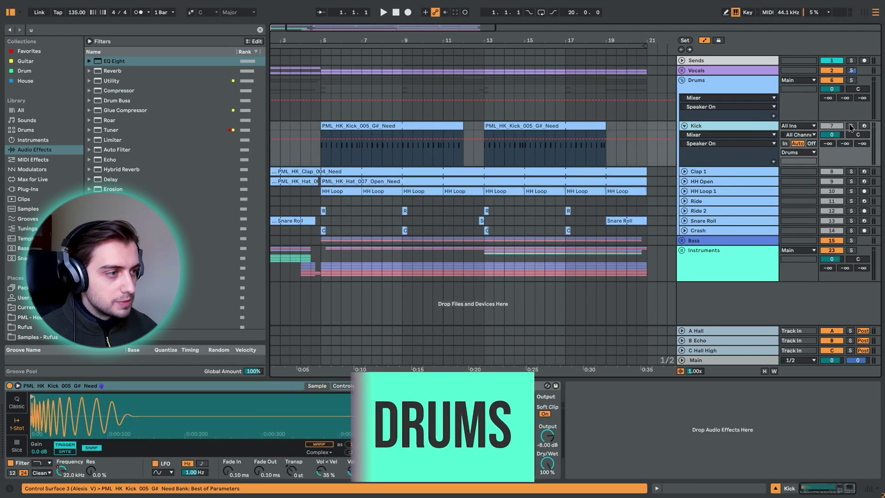
click(361, 143)
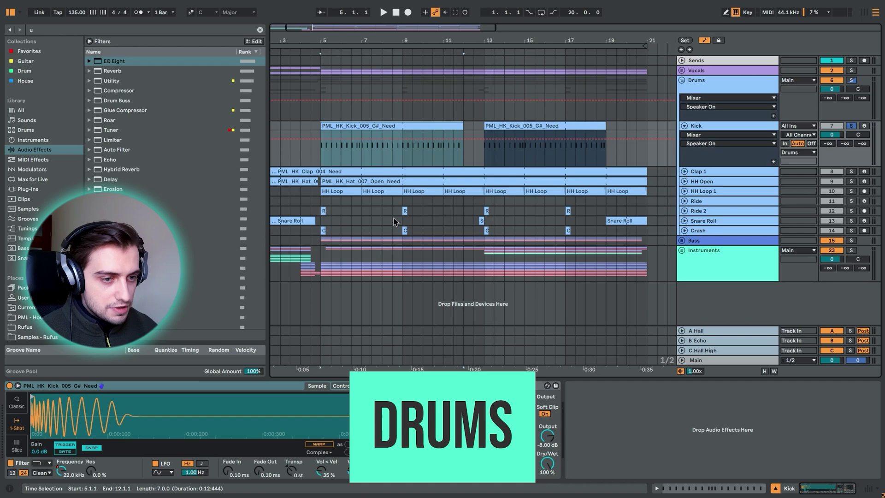
Listen to the kick from bar 5 and compare it with Overdrive and Saturator off and on.
key(space)
key(space)
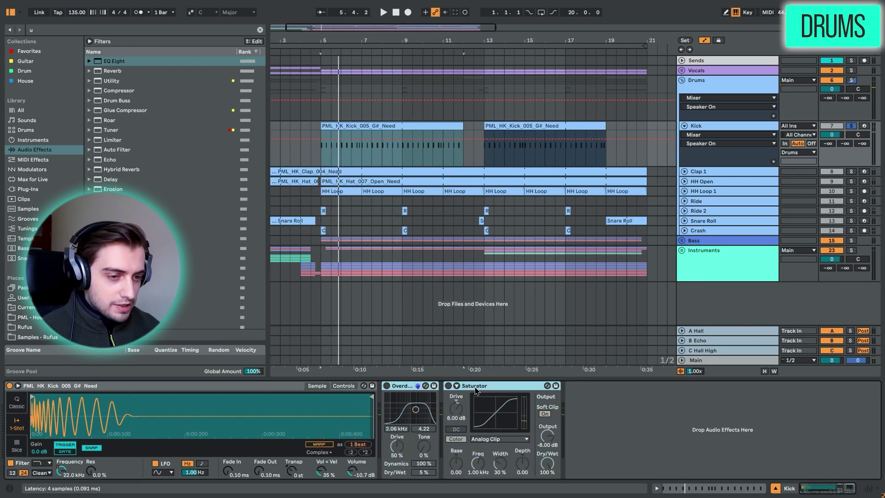
key(space)
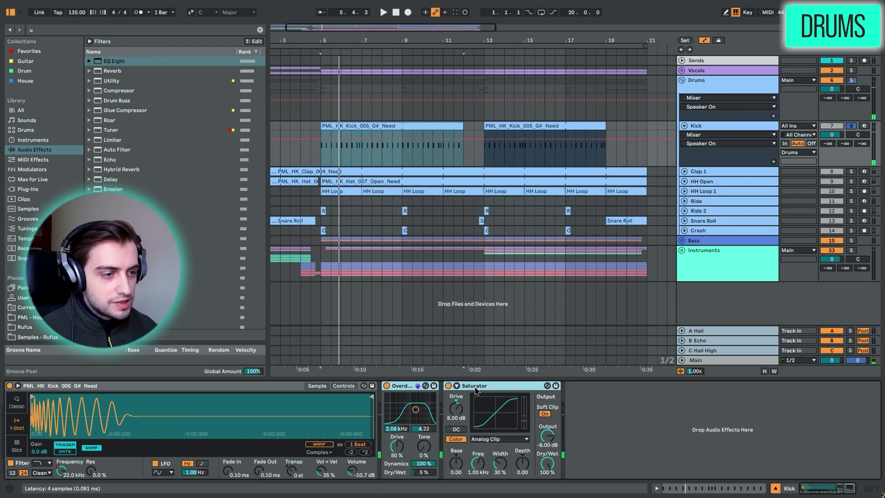
Show the kick sampler's Filter Freq automation and listen to its dip before bar 7, starting from 6.3.
click(60, 469)
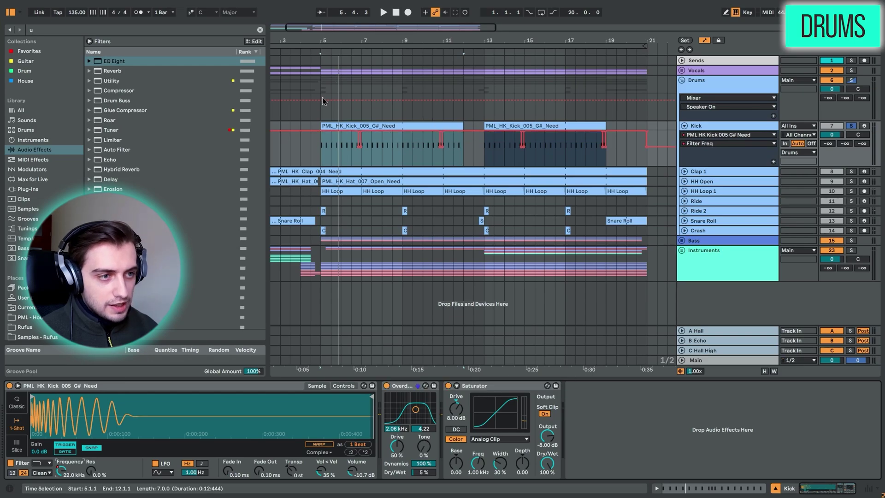
click(367, 137)
key(z)
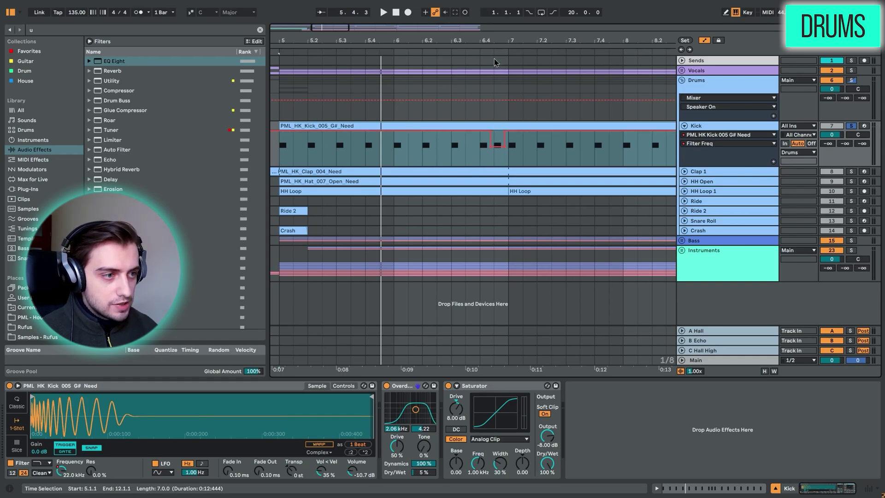
click(451, 159)
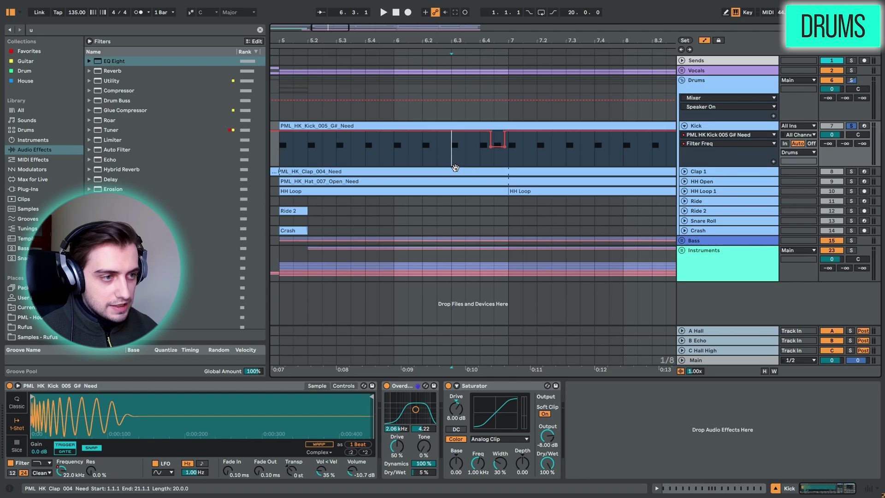
key(space)
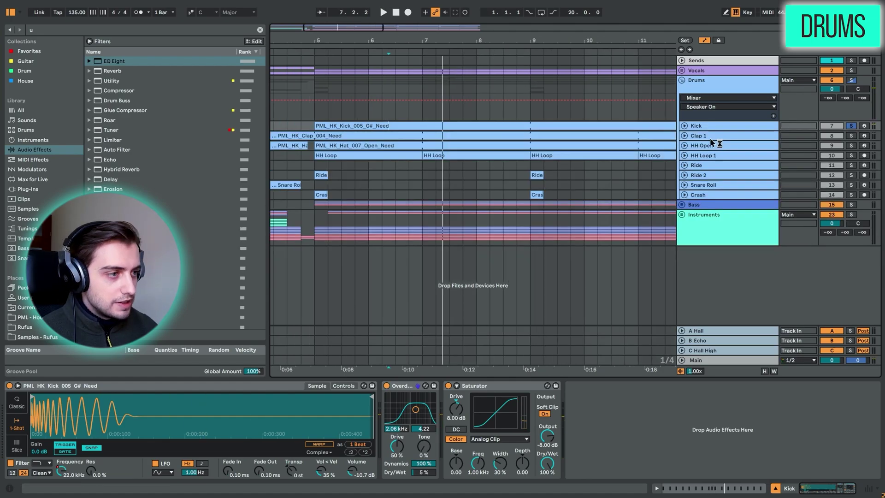
Collapse the Kick track, expand and solo Clap 1, listen to it briefly, and show its sampler device.
click(684, 135)
click(850, 136)
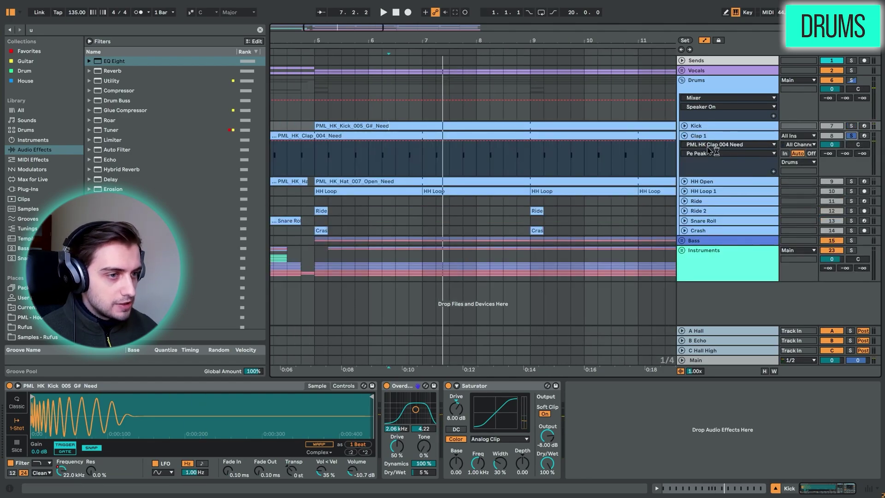
key(space)
key(space)
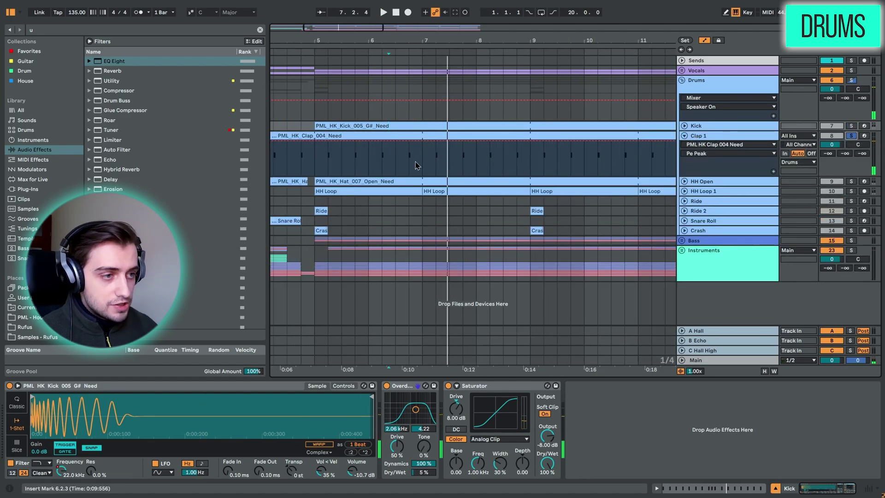
click(415, 165)
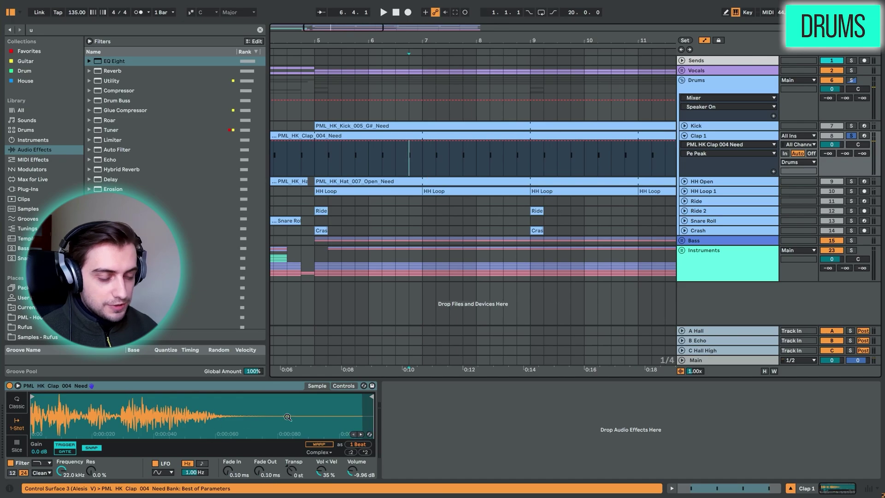
Expand and solo the HH Open track, play it from 6.4, and view the notes in its MIDI clip.
click(684, 181)
click(851, 181)
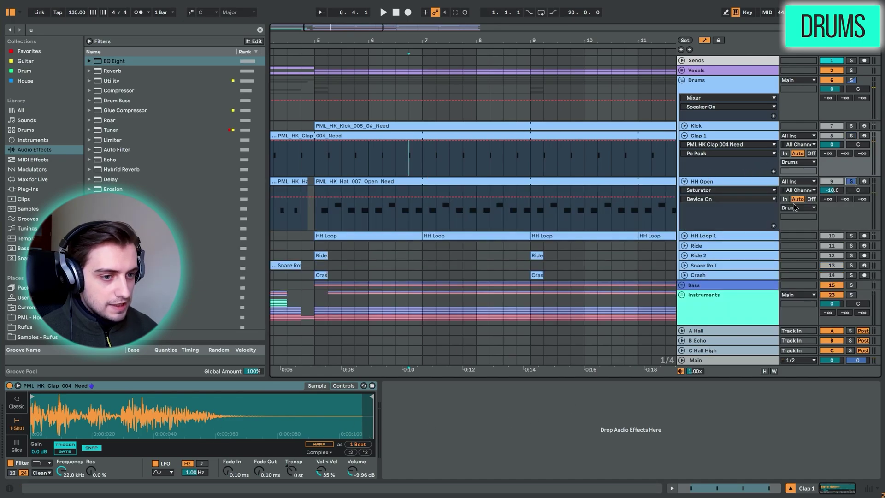
click(413, 219)
key(space)
scroll(411, 221, up, 2)
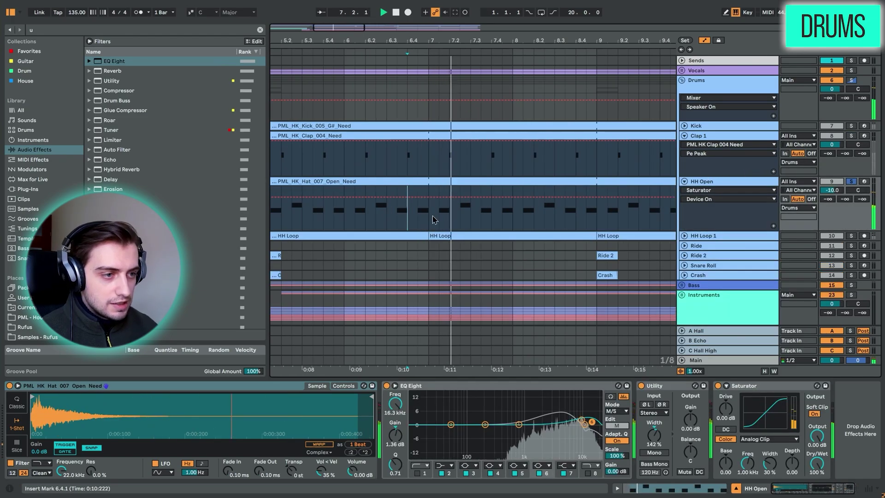
double_click(409, 224)
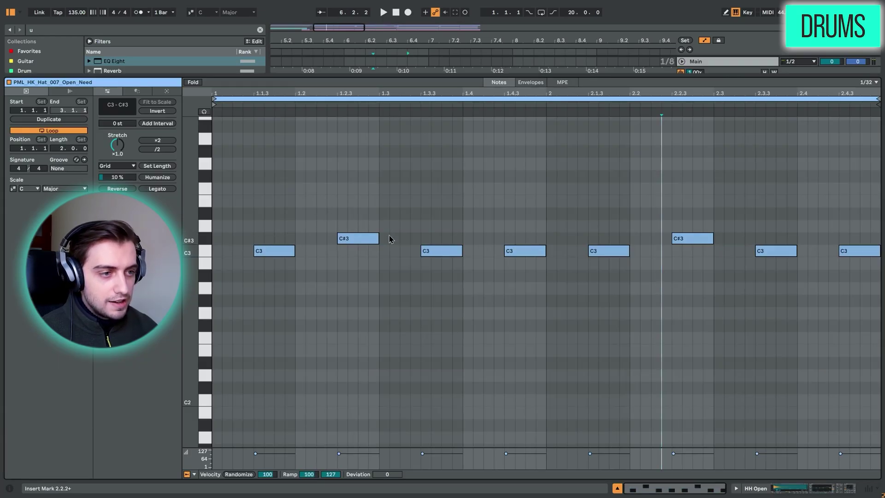
key(shift+Tab)
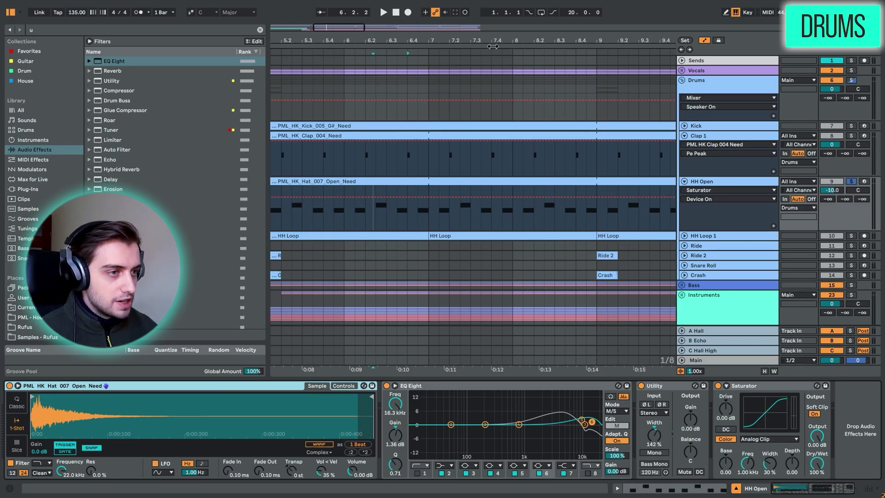
Expand HH Loop 1, solo it together with HH Open, and play both from the loop's first clip at bar 5.
drag(492, 42, 492, 32)
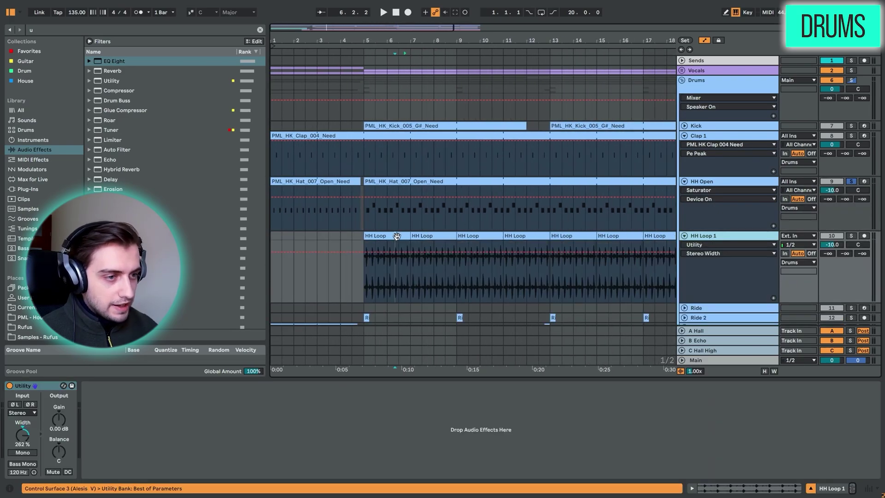
click(396, 236)
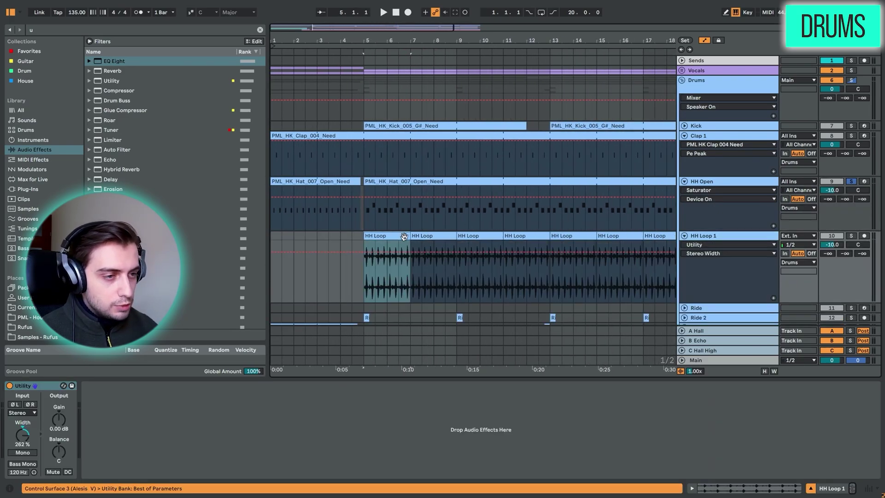
click(852, 239)
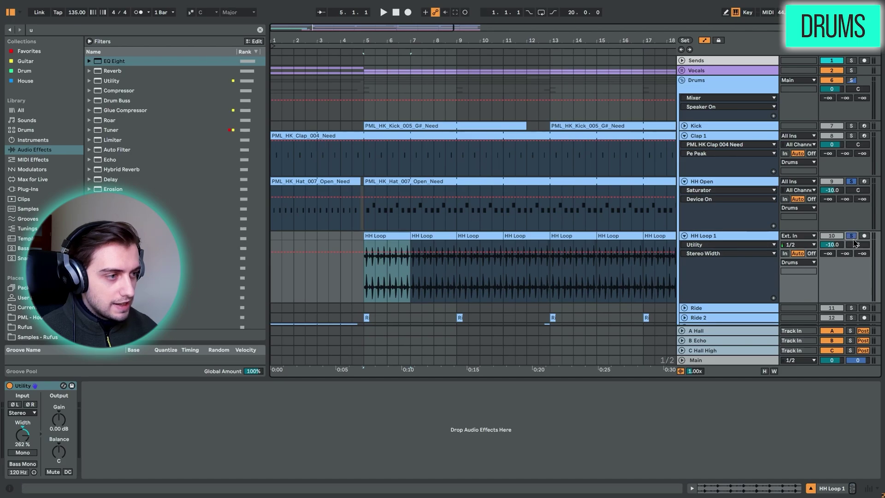
drag(420, 43, 404, 52)
key(space)
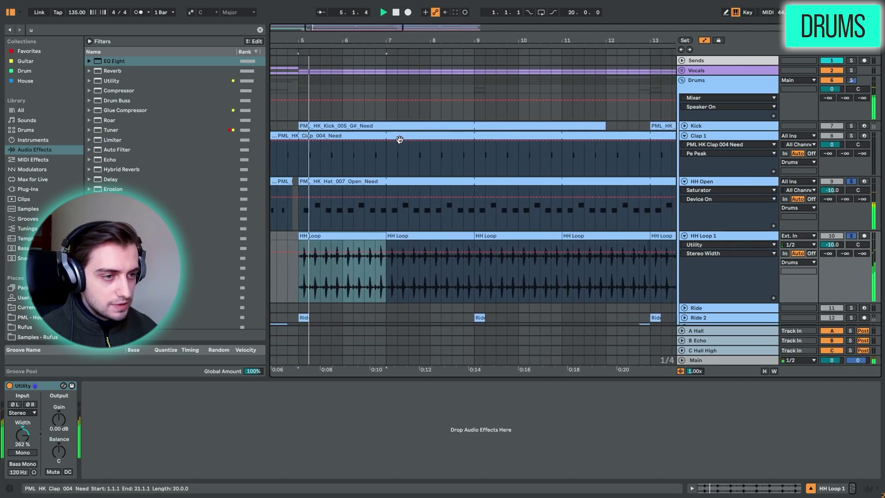
key(space)
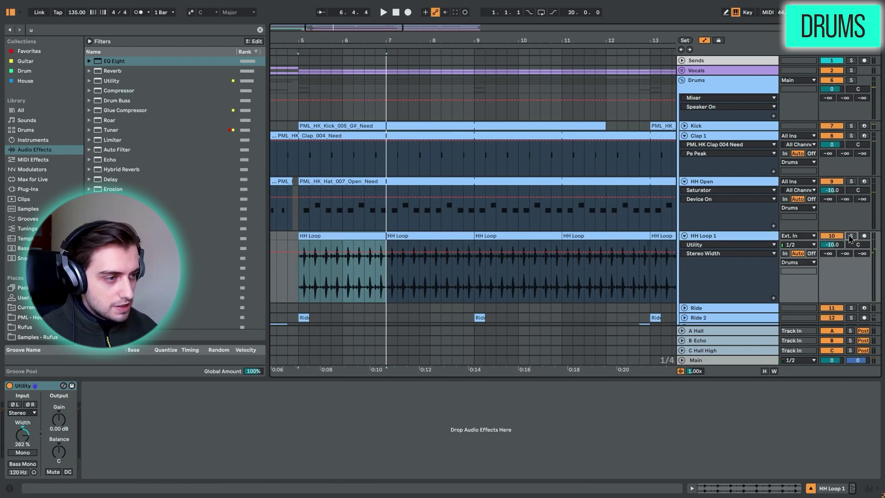
Compare the soloed HH Loop 1 with its Utility device off and on during playback from bar 5.
click(9, 385)
key(space)
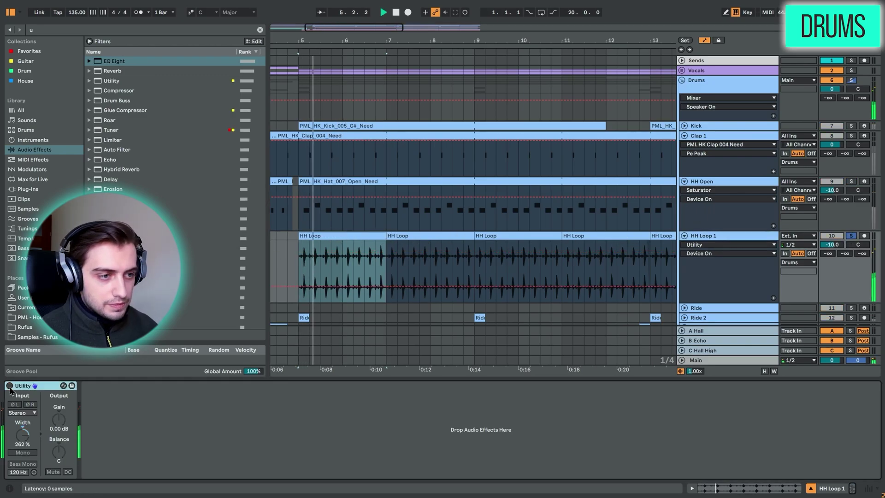
click(9, 385)
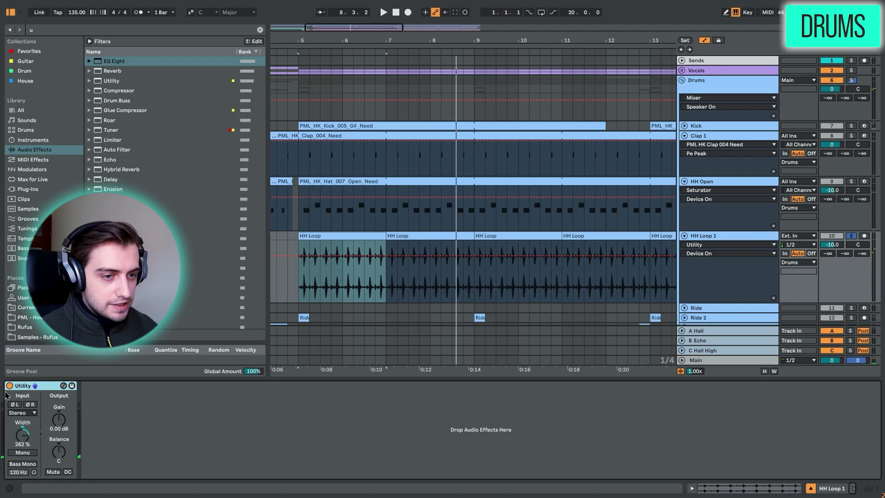
Expand and solo the Ride 2 track and listen to its first clip at bar 5.
scroll(374, 236, down, 4)
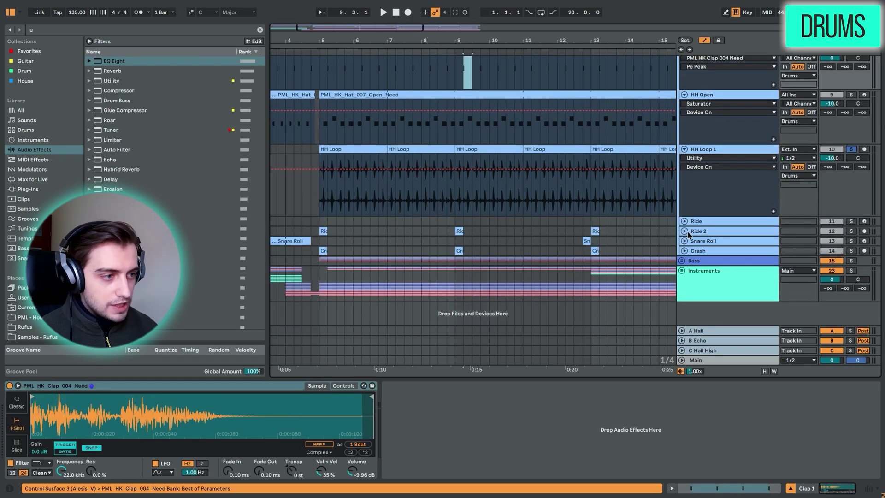
click(688, 235)
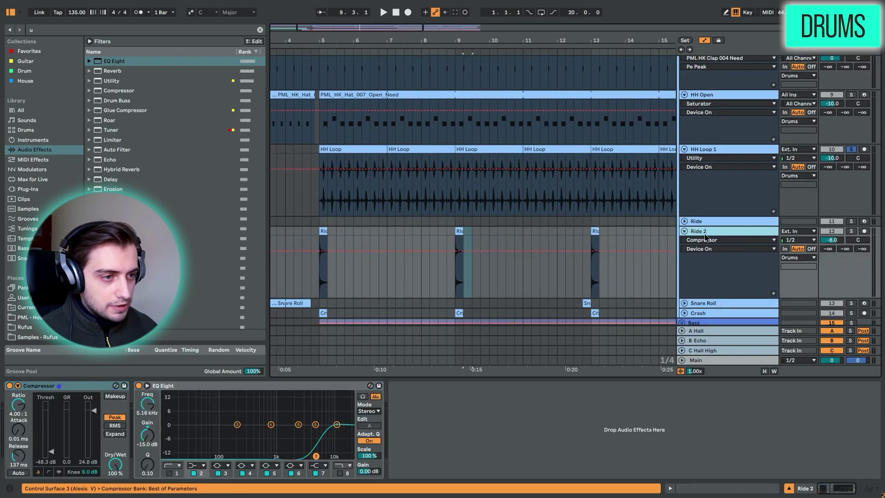
click(322, 233)
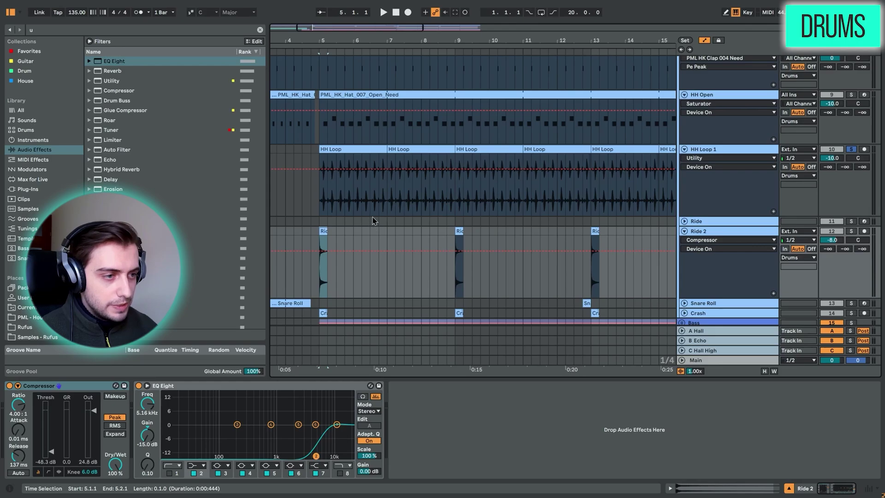
key(space)
click(720, 232)
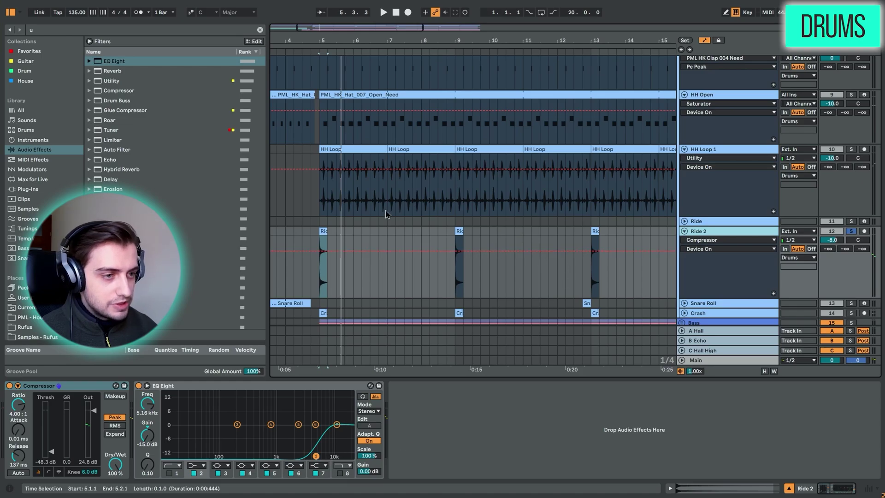
Expand and solo the Snare Roll track and play its first clip from bar 1.
scroll(388, 215, down, 3)
click(684, 251)
click(291, 252)
drag(293, 38, 375, 37)
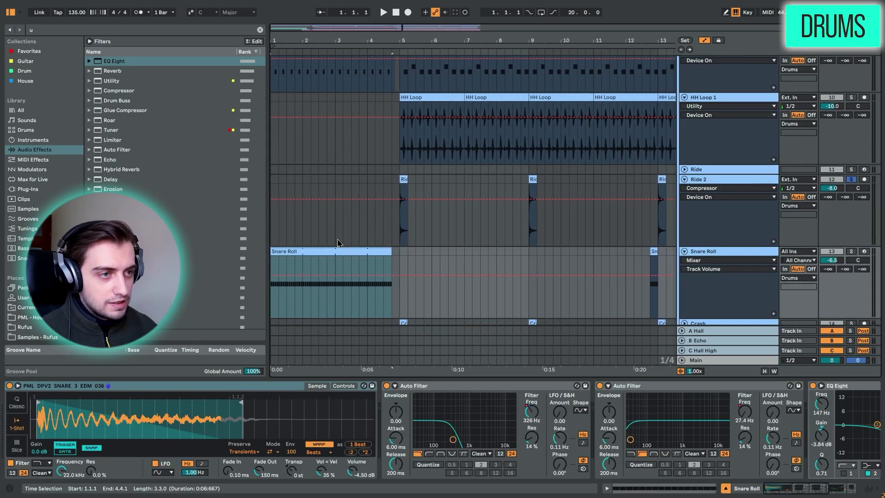
key(space)
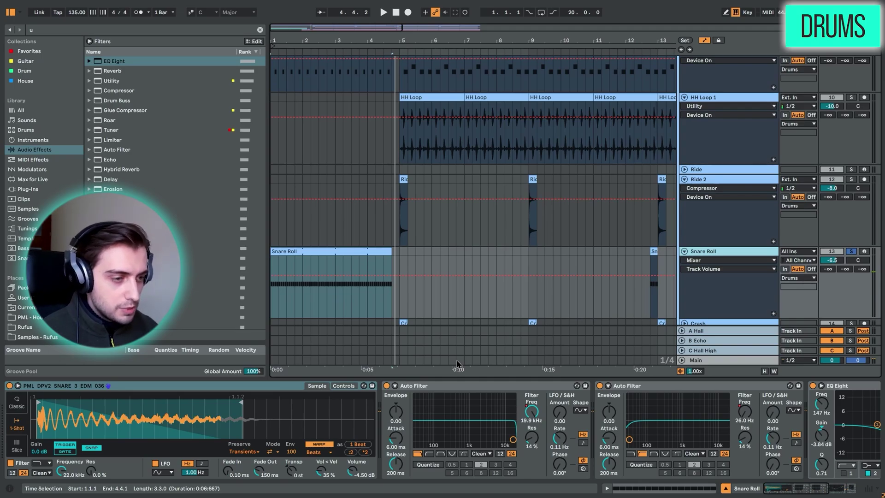
Show the Snare Roll's Frequency automation for both Auto Filters, re-enabling the automation after nudging the first filter.
click(864, 251)
drag(529, 417, 529, 417)
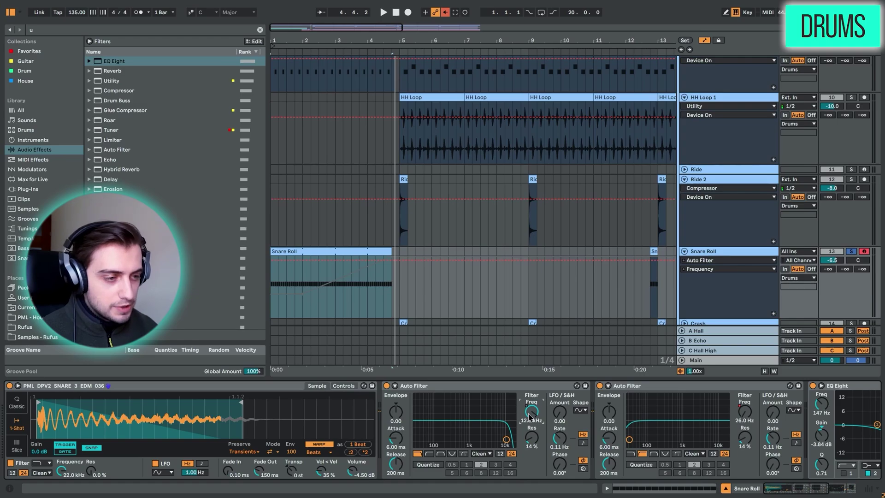
click(444, 12)
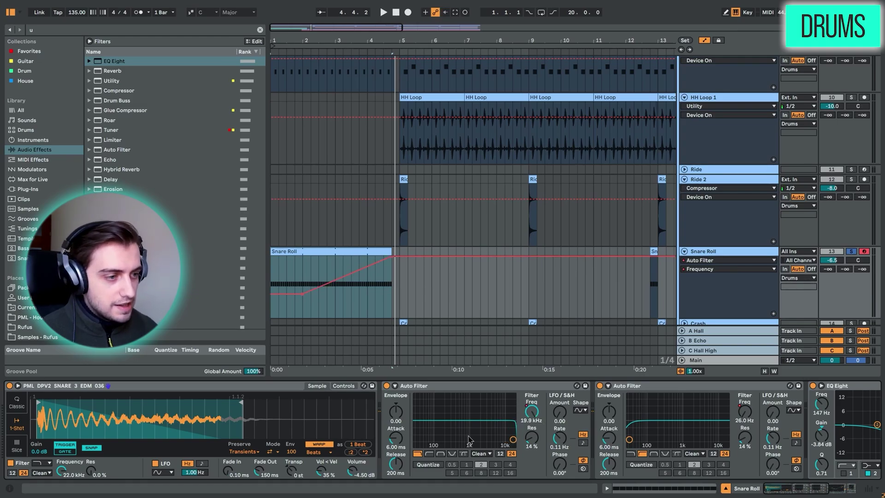
click(741, 413)
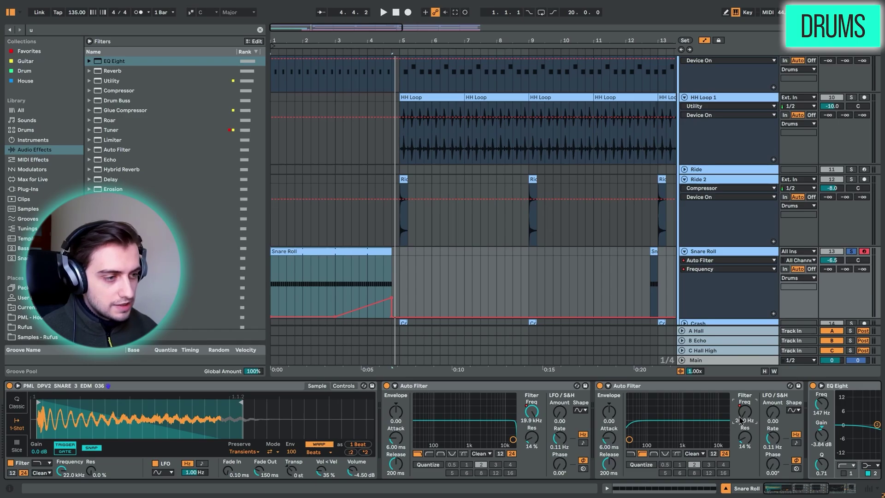
Inspect the end of the first Snare Roll clip at 4.3.1, then audition the roll from its short clip at 12.4.1.
click(383, 278)
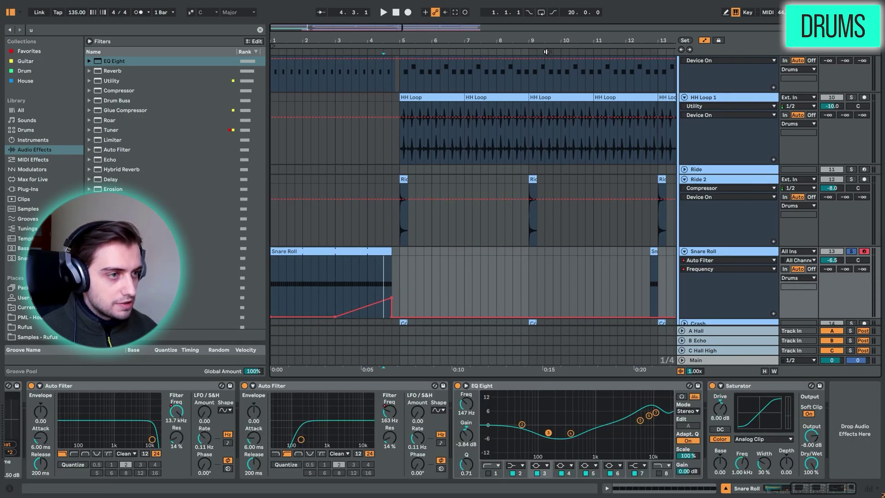
drag(547, 41, 344, 25)
click(412, 251)
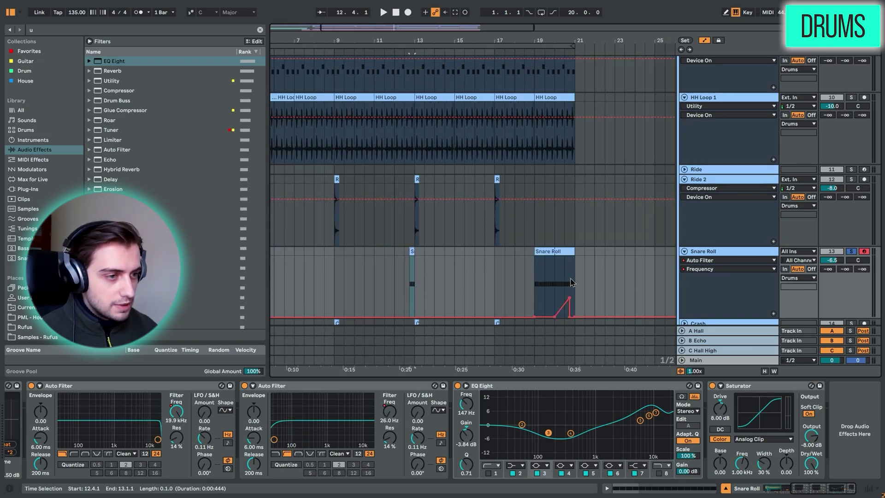
key(space)
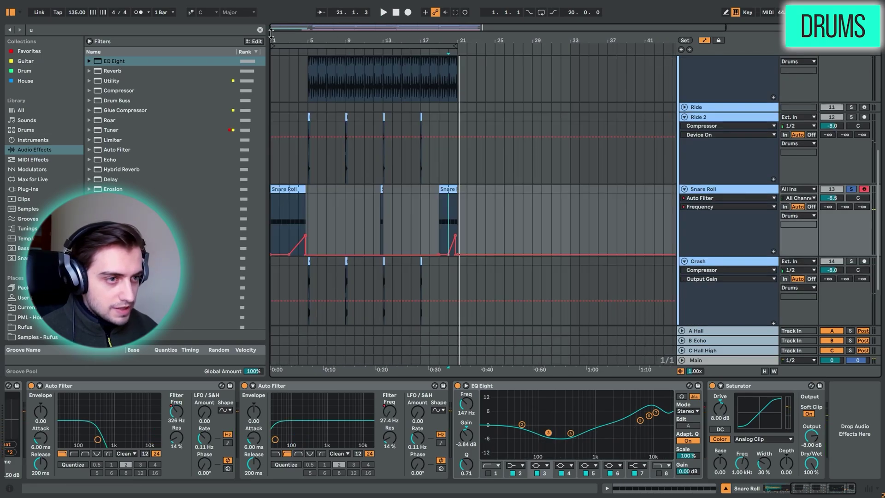
Solo the Crash track and play its first clip from bar 5.
drag(291, 41, 292, 138)
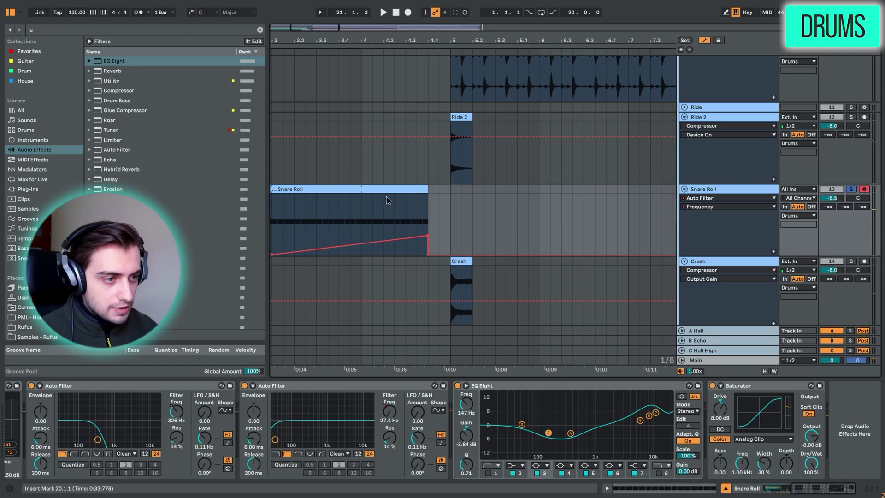
click(453, 261)
click(850, 261)
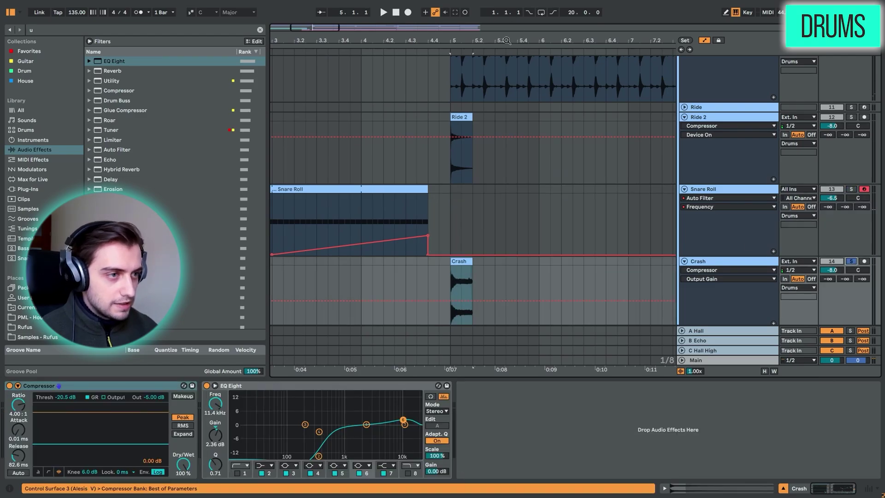
drag(506, 40, 383, 42)
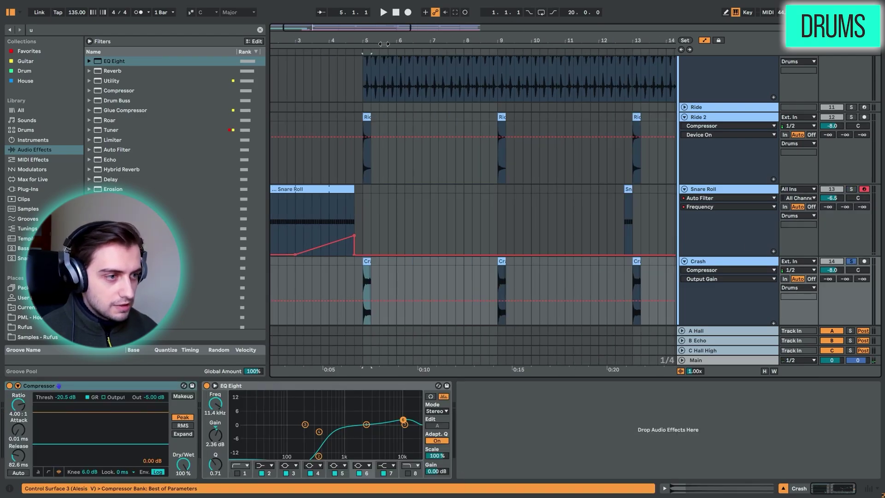
key(space)
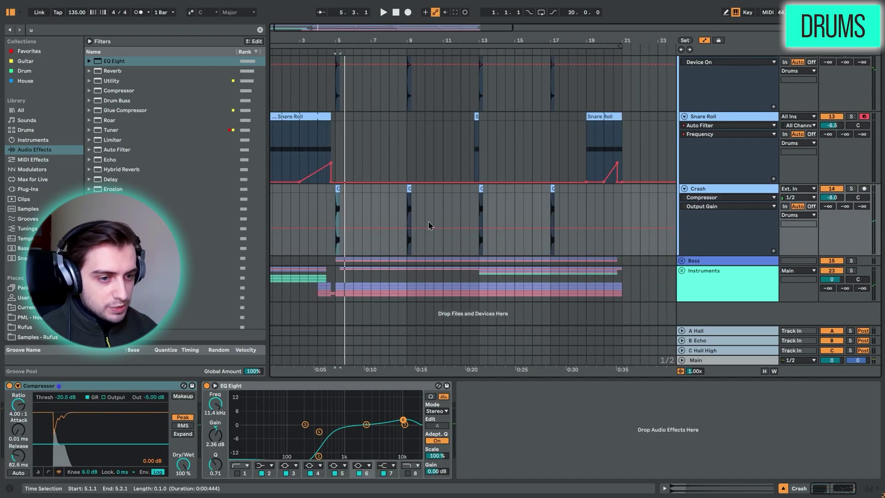
Collapse the Drums group and expand the Bass group with its Bassline ABL subgroup.
scroll(428, 224, up, 15)
click(681, 80)
click(681, 98)
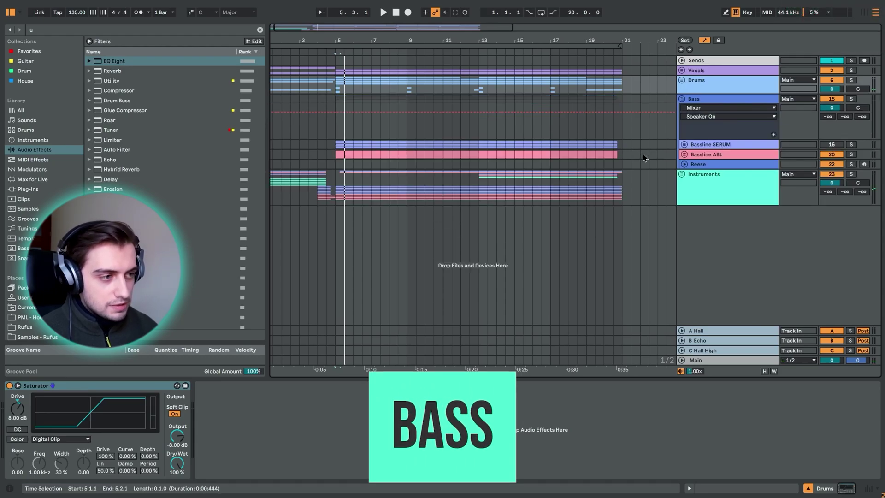
click(684, 155)
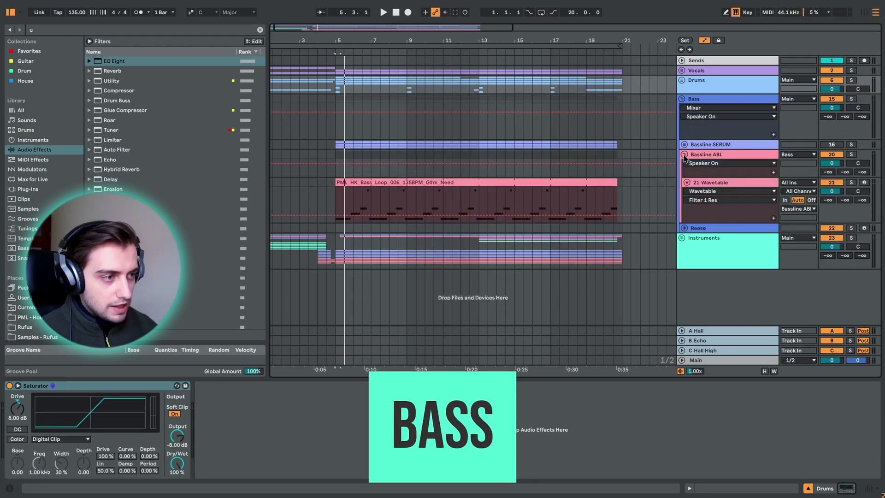
Enlarge the 21 Wavetable track, solo it and play its bass clip from bar 5.
click(406, 183)
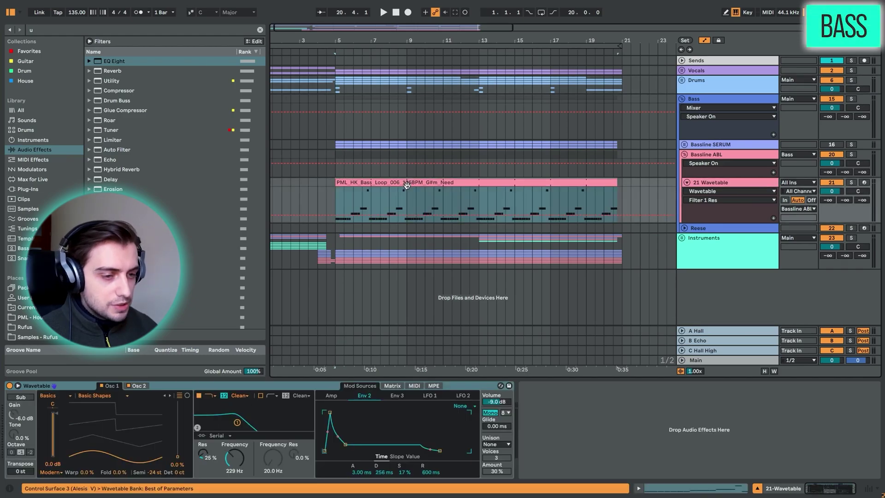
drag(696, 223, 695, 294)
click(386, 266)
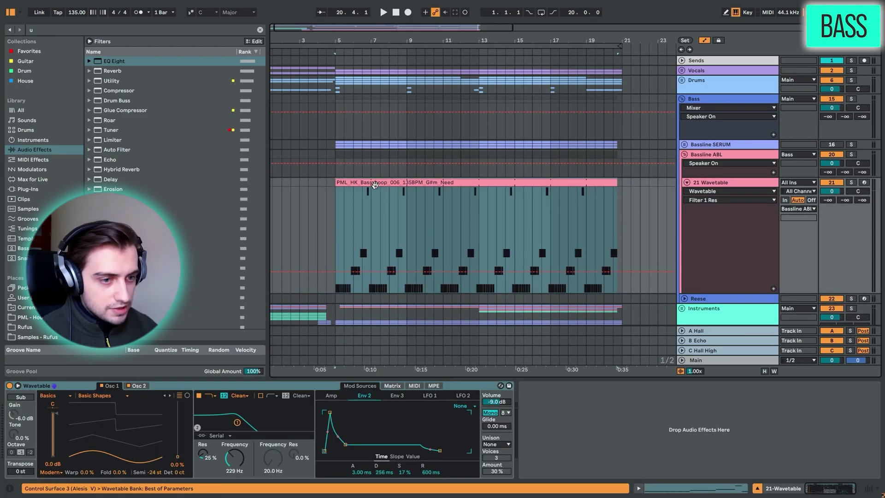
click(375, 183)
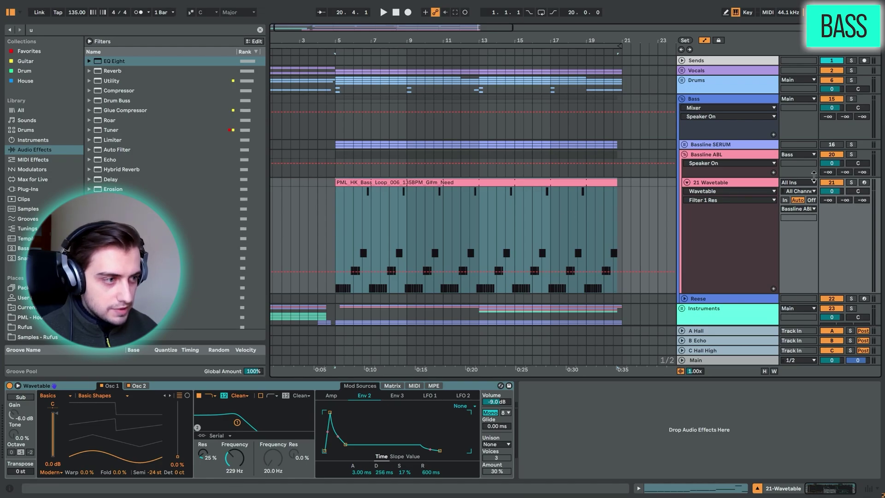
click(851, 183)
key(space)
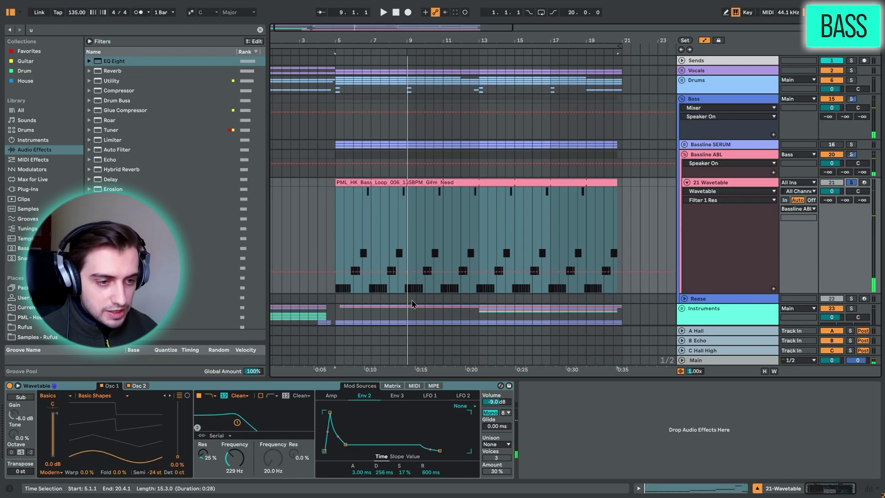
Examine Wavetable's modulation matrix, raise Osc 1 Warp to about 42% as a demonstration and reset it to 0%.
click(392, 386)
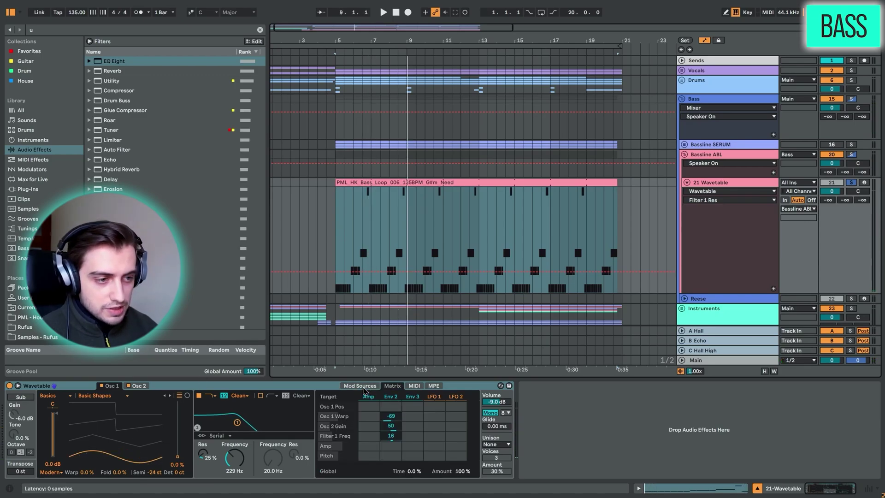
click(368, 387)
click(395, 386)
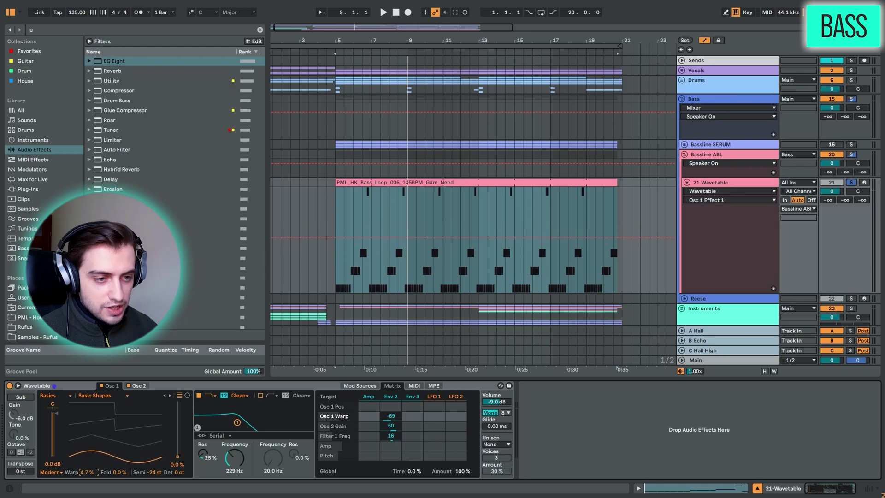
drag(88, 474, 89, 470)
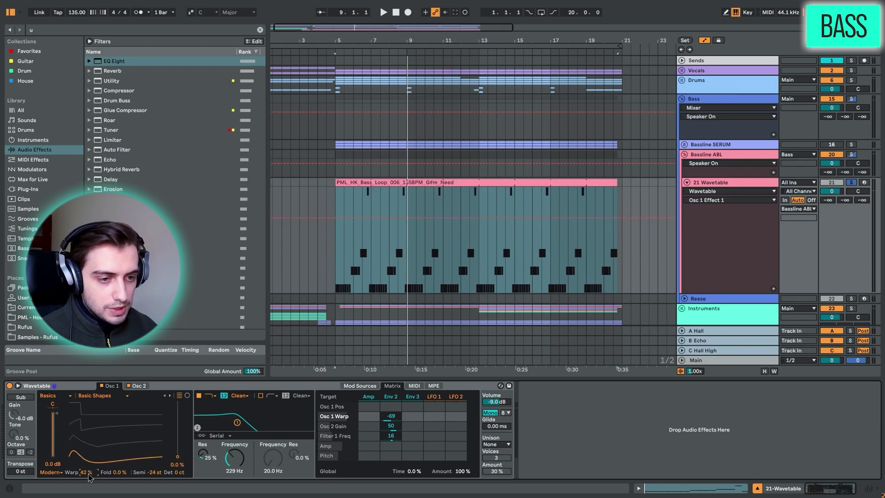
key(Delete)
Listen to the bassline and examine the Bassline ABL group's effect chain through to its last Utility.
click(402, 240)
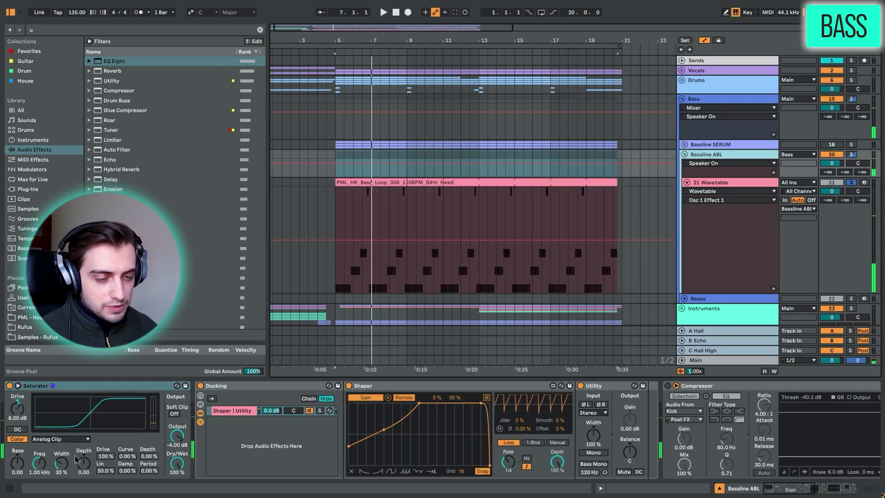
click(823, 492)
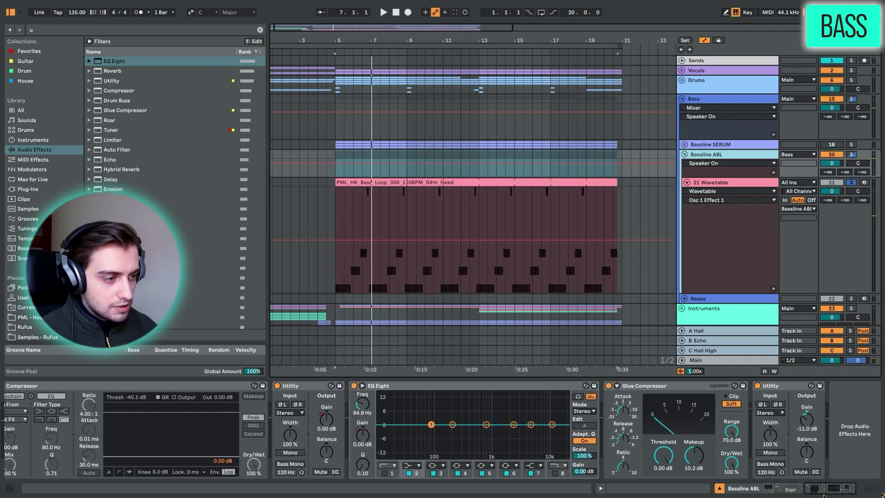
key(space)
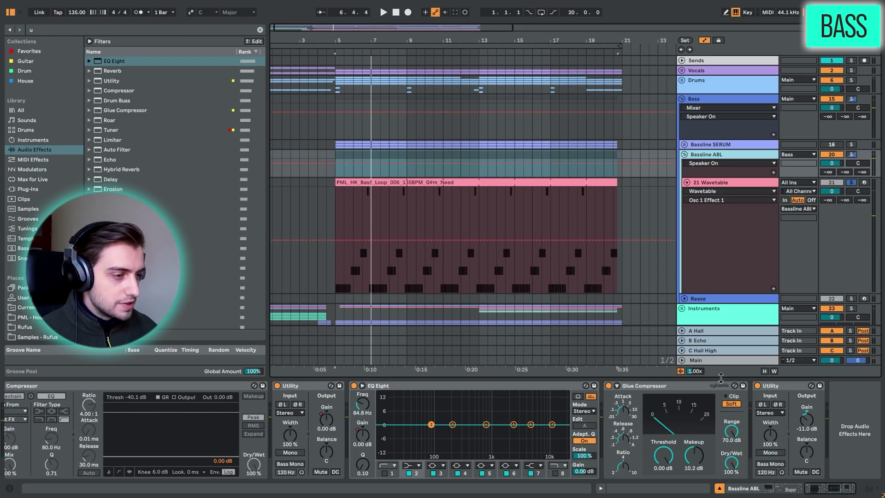
Collapse the Bassline ABL subgroup and expand the Instruments group.
click(684, 154)
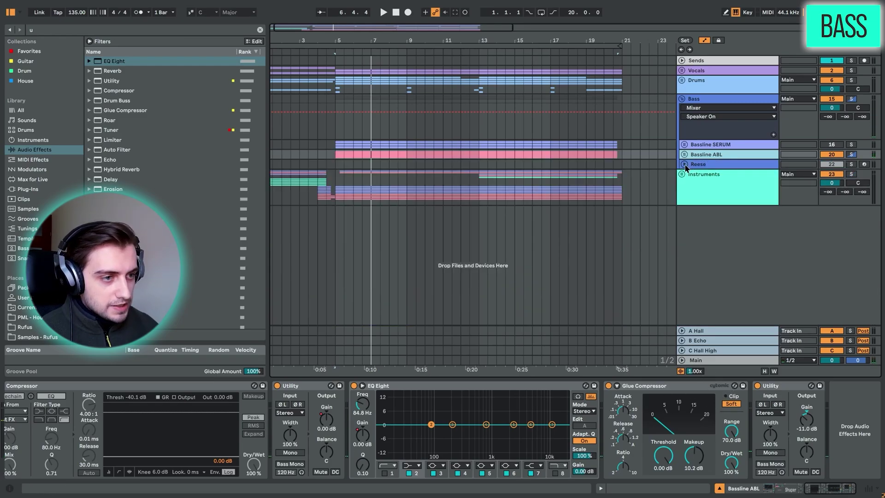
click(681, 174)
scroll(467, 225, down, 2)
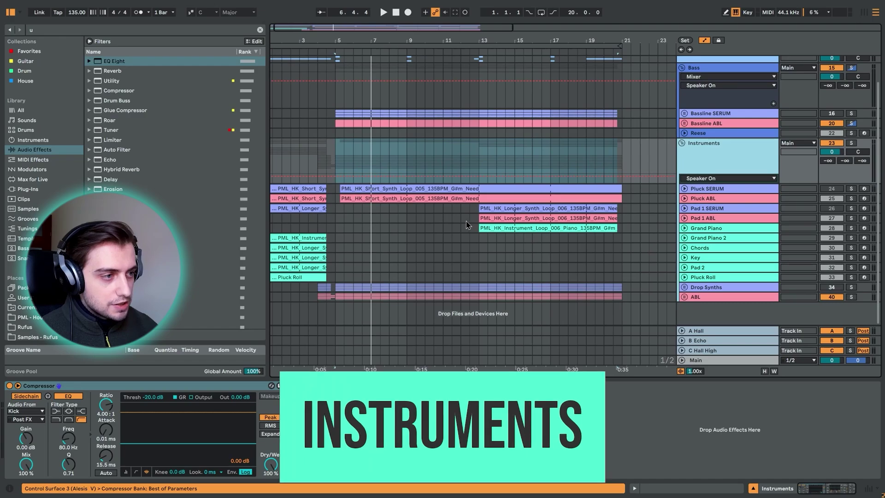
Solo and expand the Pluck ABL track and play its clip from 5.2.1.
click(705, 199)
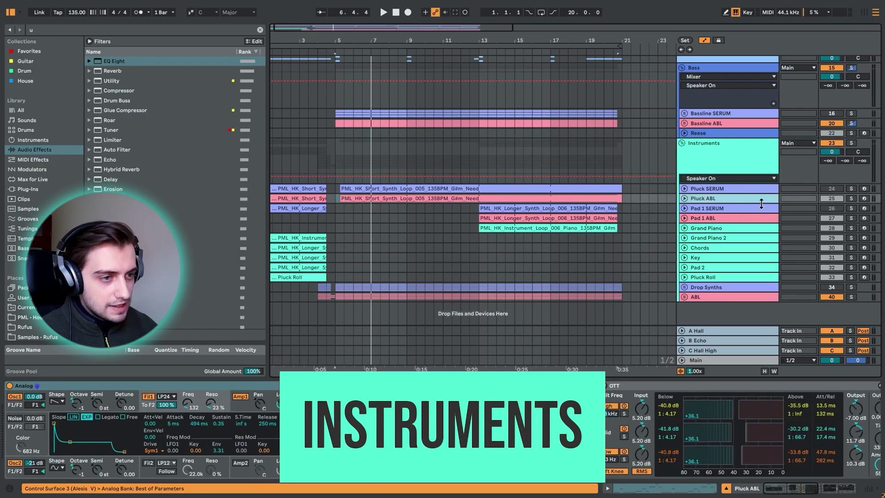
click(850, 199)
click(684, 199)
click(346, 199)
key(space)
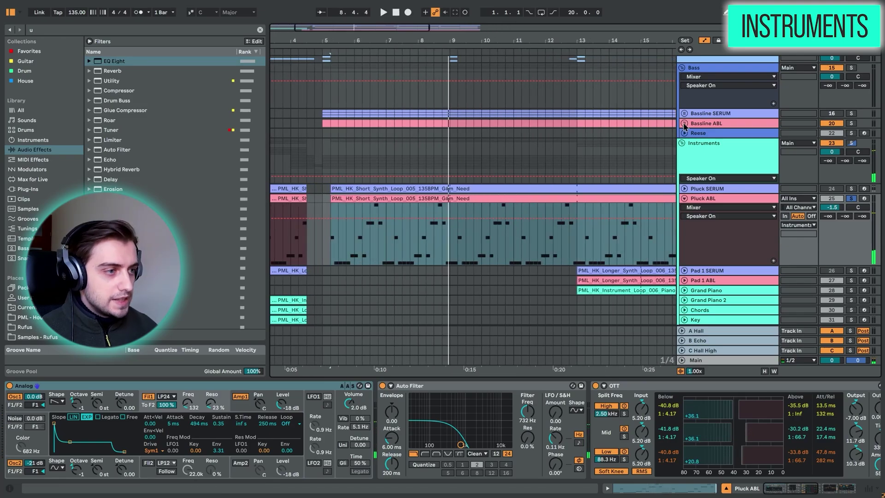
Expand Bassline ABL, solo its 21 Wavetable track together with Pluck ABL and play both from bar 5.
click(685, 123)
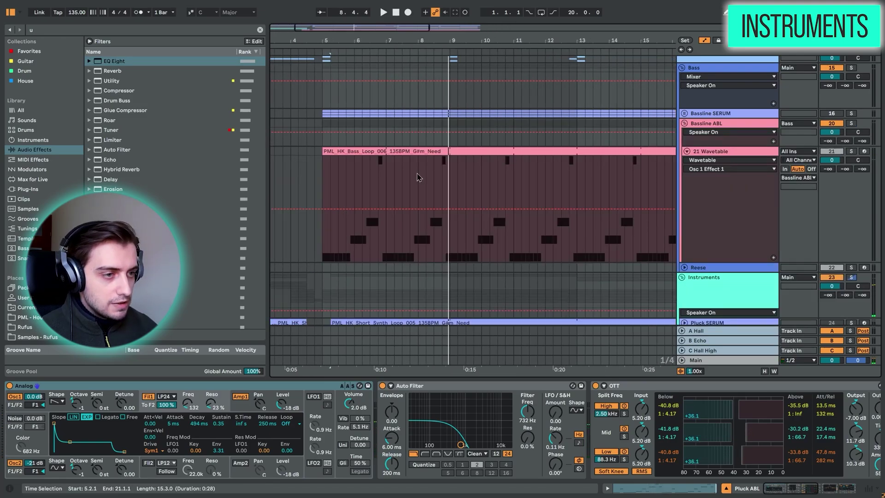
scroll(417, 178, down, 3)
click(376, 80)
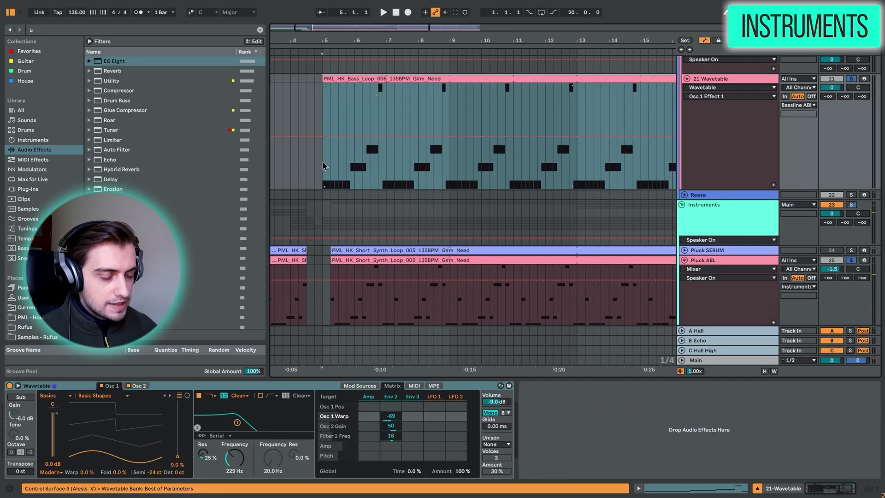
scroll(322, 165, down, 2)
key(space)
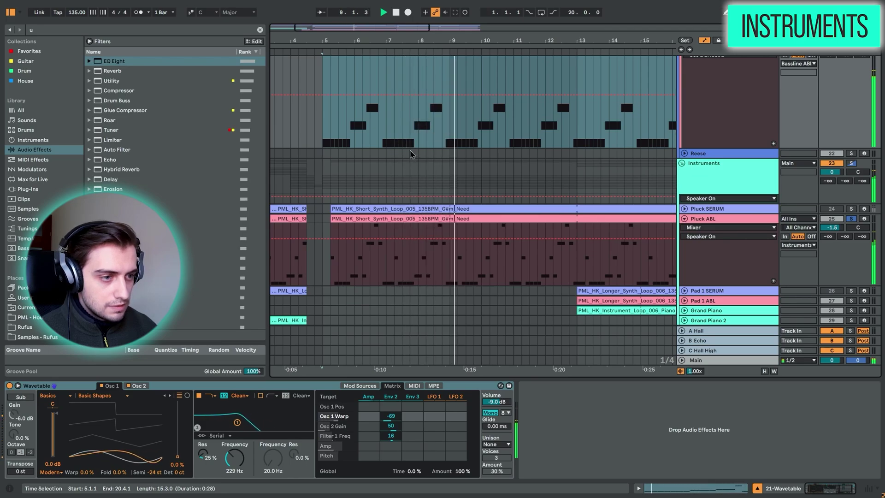
key(space)
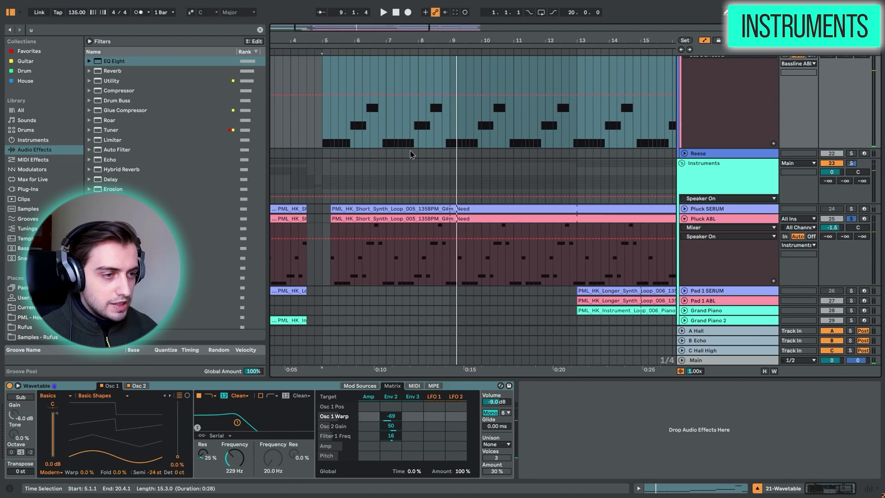
Turn off all of Pluck ABL's effects after Analog, from Auto Filter through the end of the device chain.
click(756, 217)
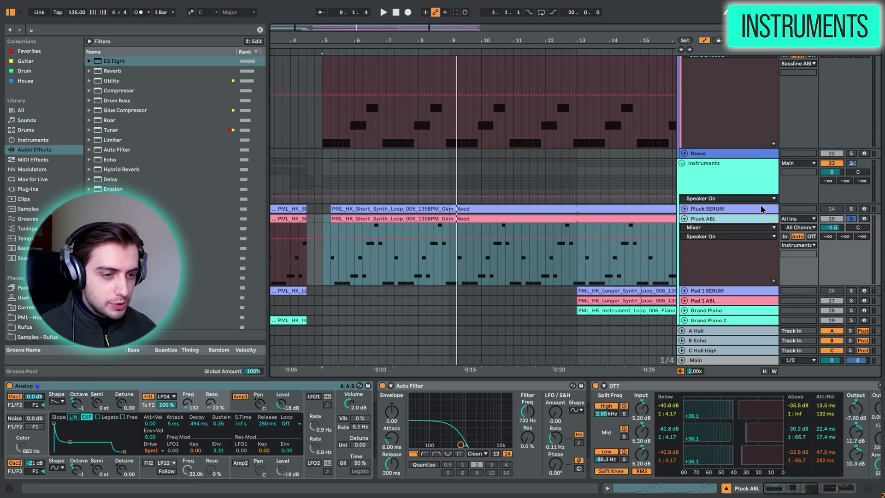
mouse_move(800, 492)
mouse_down()
mouse_move(841, 491)
mouse_move(788, 489)
mouse_up()
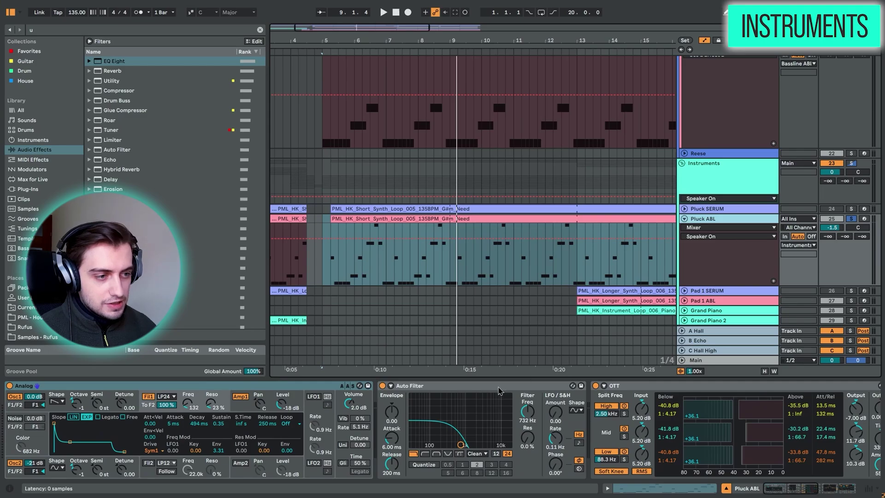
click(498, 389)
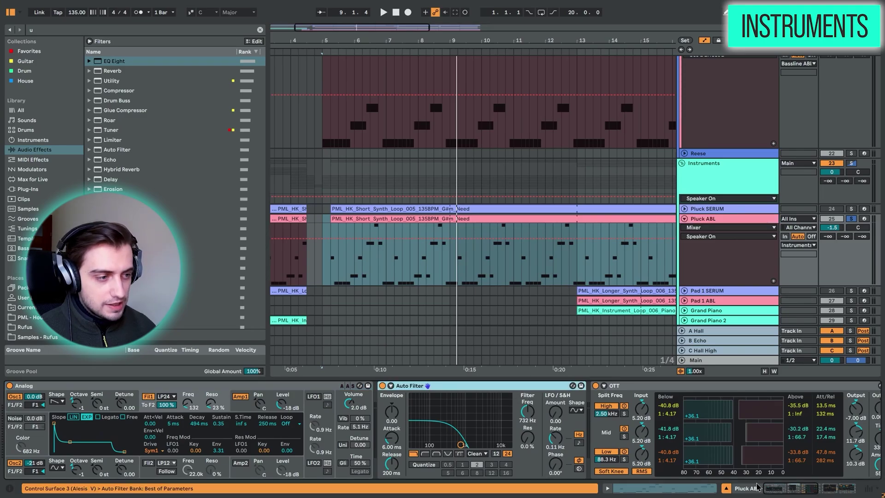
click(854, 494)
shift+click(736, 387)
key(0)
drag(822, 490, 746, 488)
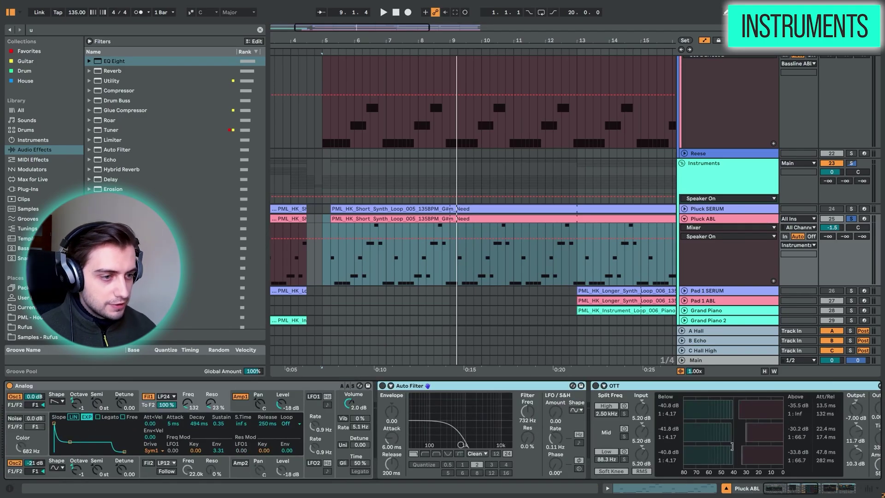
Play the soloed Pluck ABL clip from 5.2.1 with only the Analog instrument active.
click(310, 392)
click(331, 238)
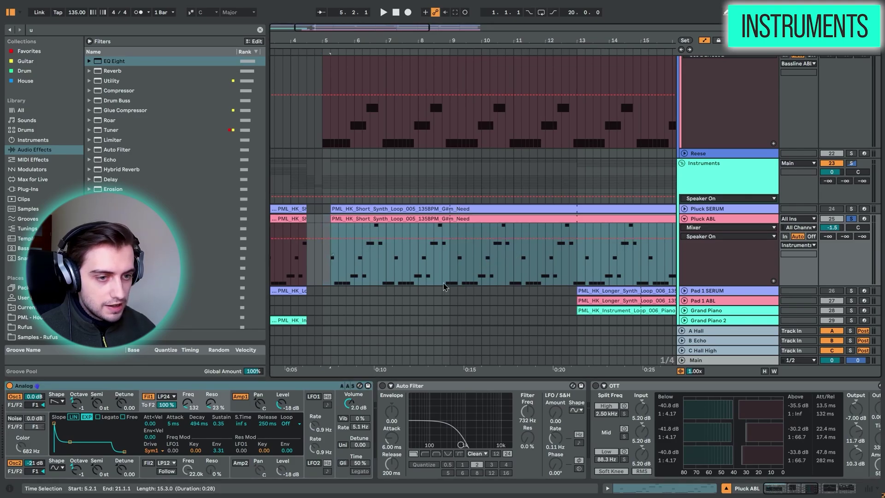
scroll(761, 212, up, 3)
key(space)
scroll(761, 213, down, 3)
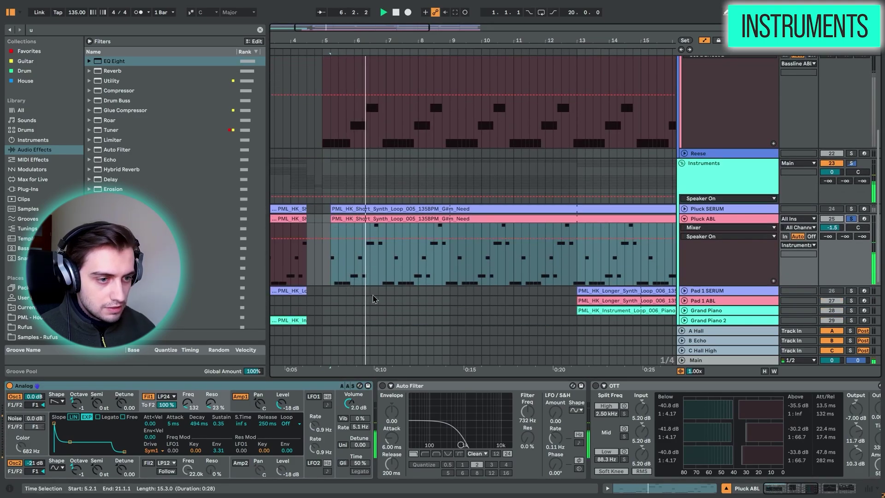
key(space)
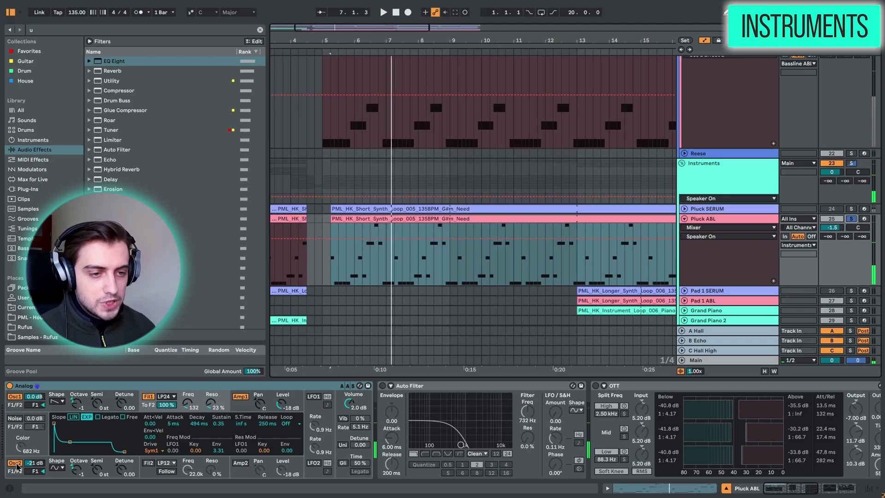
Examine the settings of Analog's first oscillator and first filter, leaving Osc1 switched on.
click(15, 397)
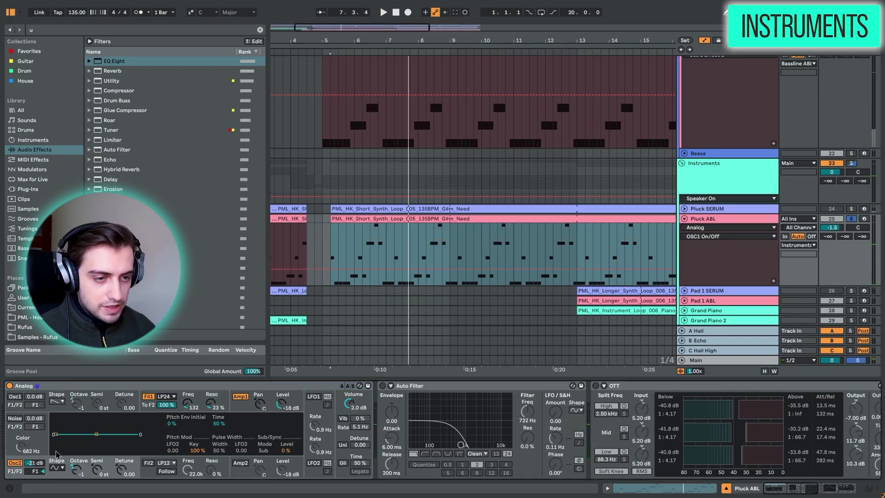
click(16, 398)
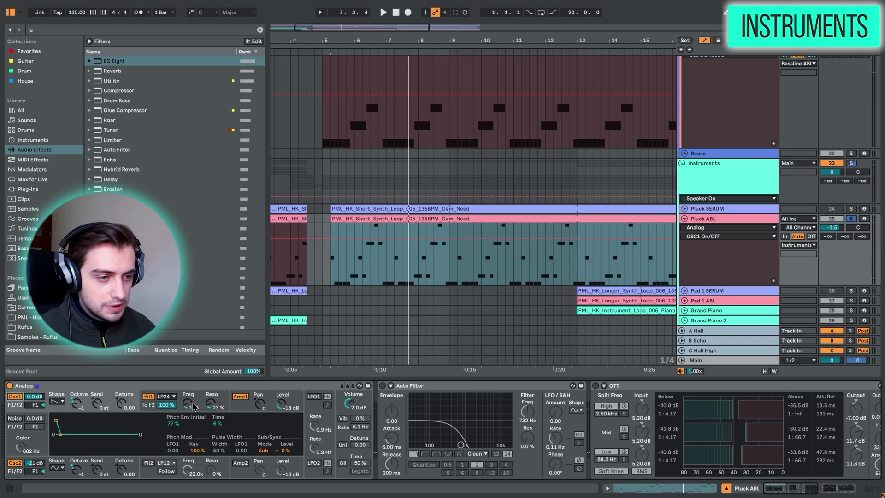
click(150, 410)
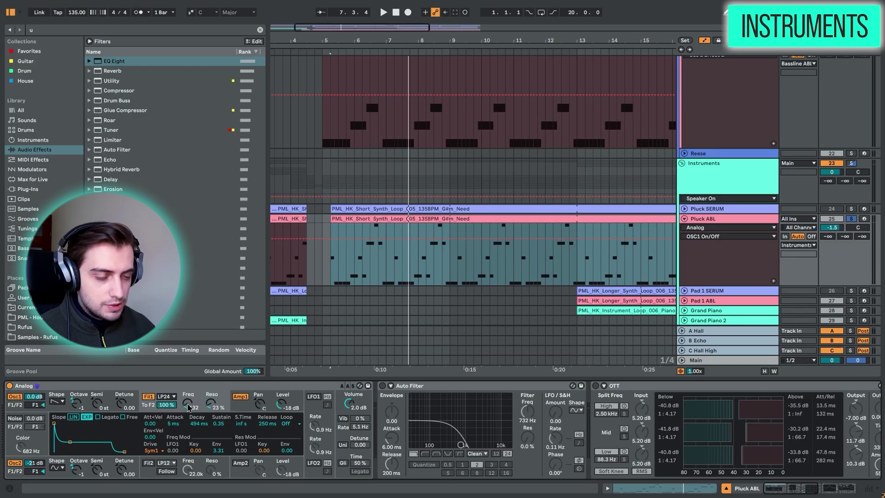
Turn Auto Filter and OTT back on for Pluck ABL and play the pluck through them.
click(421, 461)
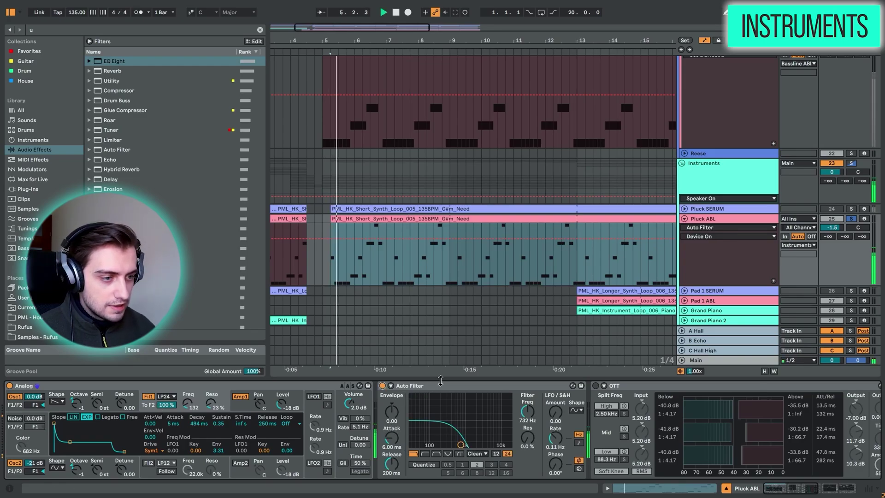
click(653, 433)
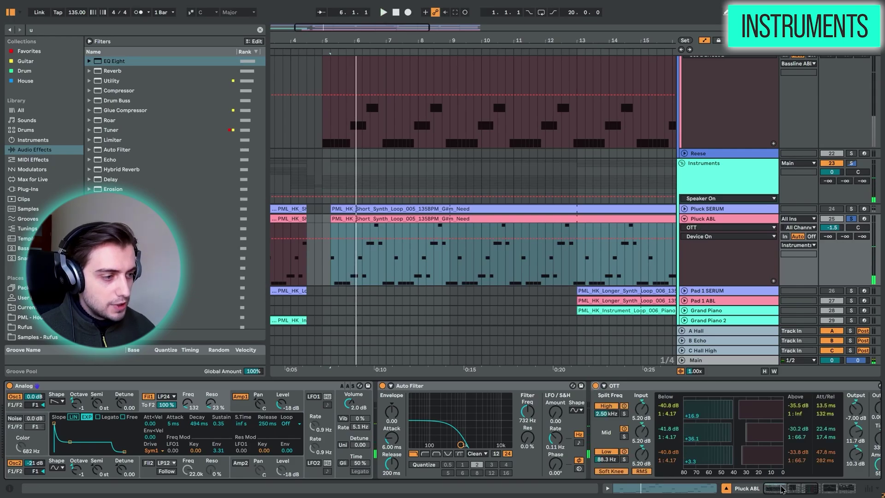
scroll(652, 433, right, 5)
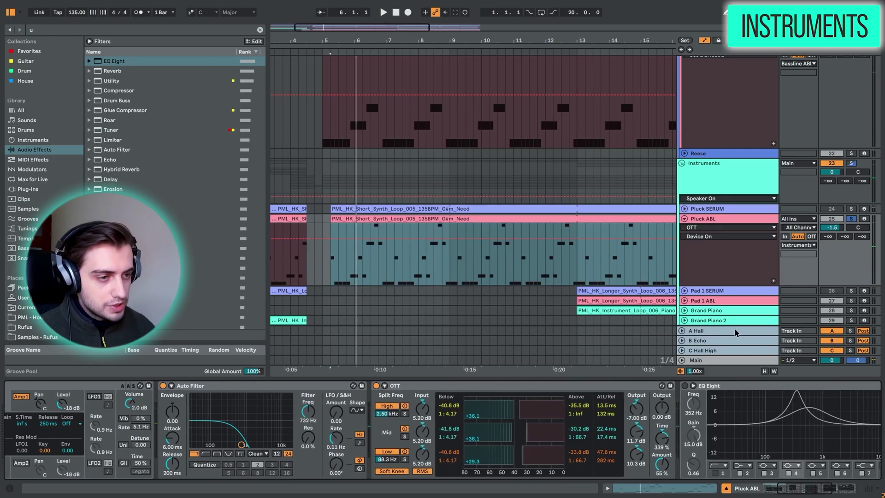
key(space)
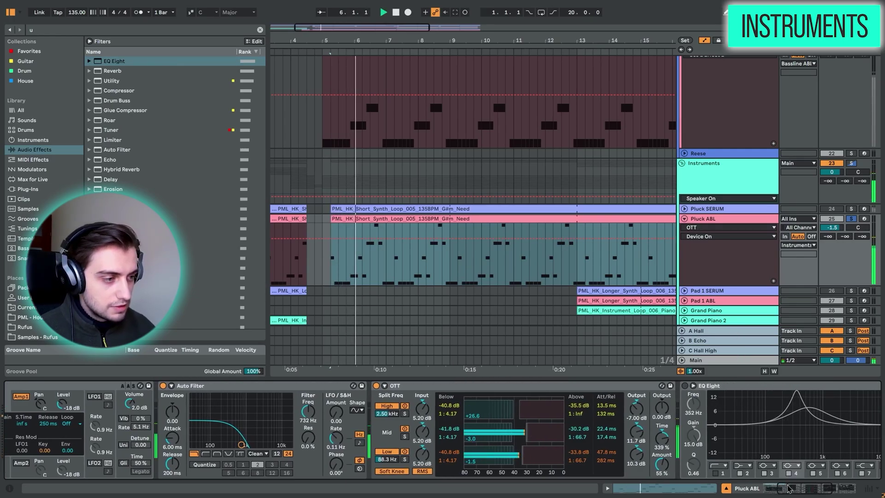
drag(791, 491, 807, 491)
key(space)
Turn on Pluck ABL's EQ Eight, compare its mid and side curves, and play the result.
click(424, 385)
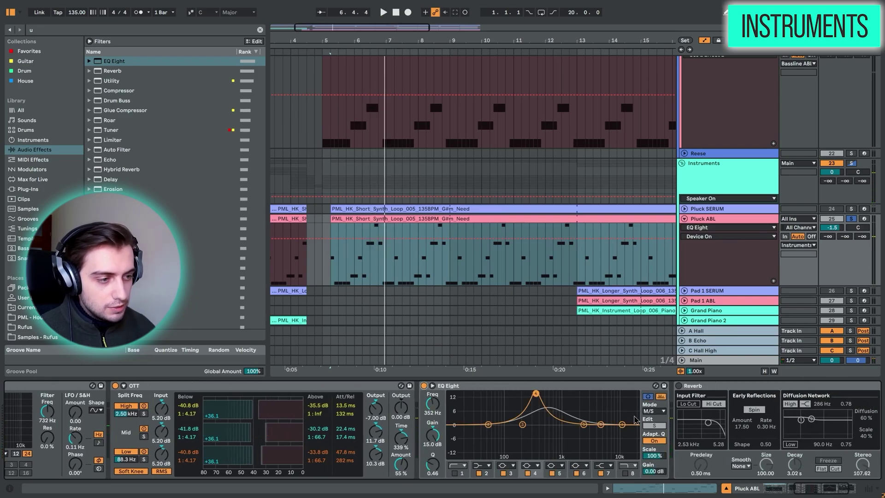
click(654, 426)
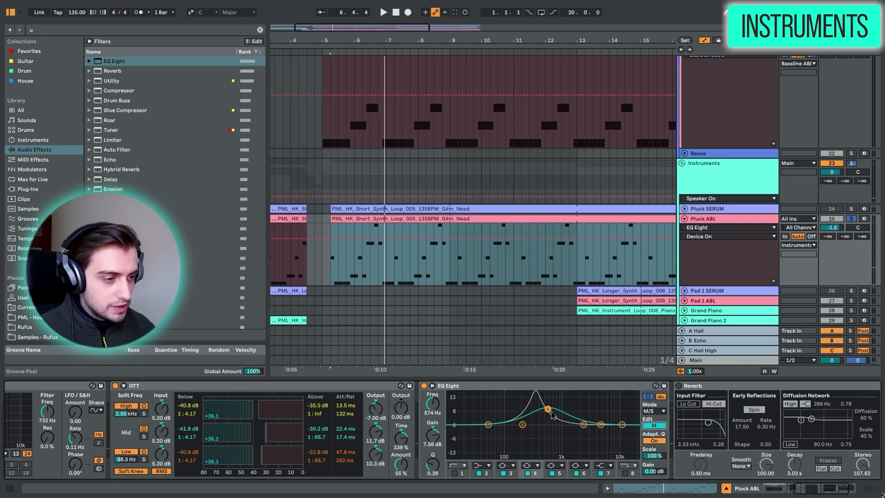
click(653, 426)
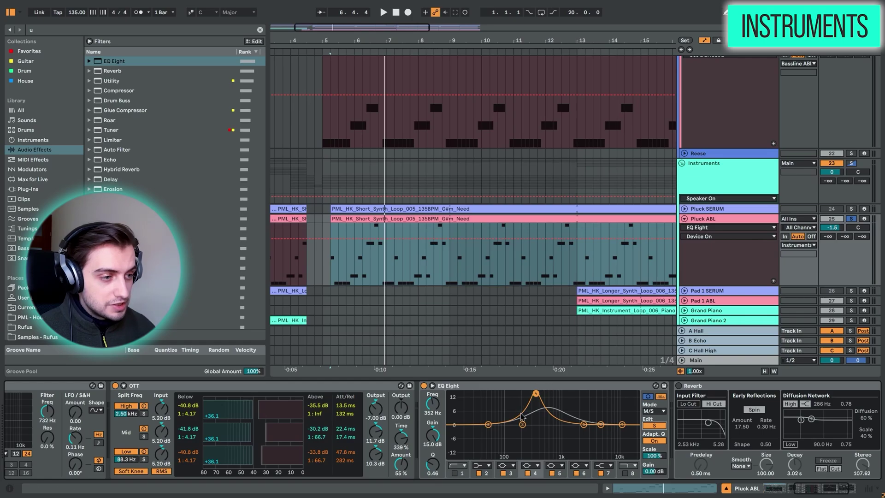
key(space)
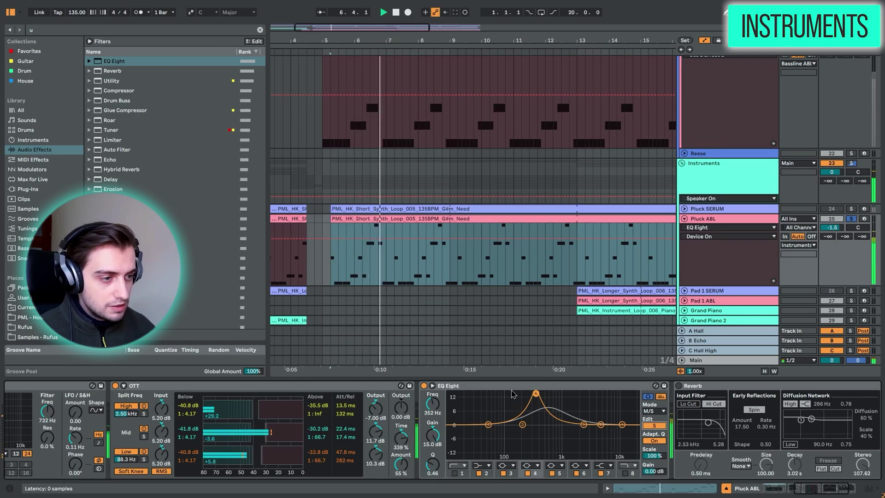
key(space)
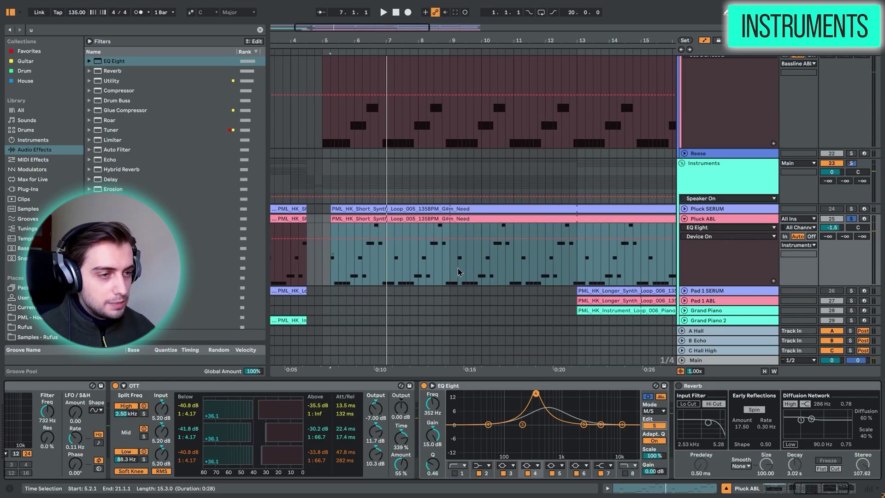
Turn on the Reverb at the end of Pluck ABL's chain and listen to the pluck.
scroll(481, 148, up, 3)
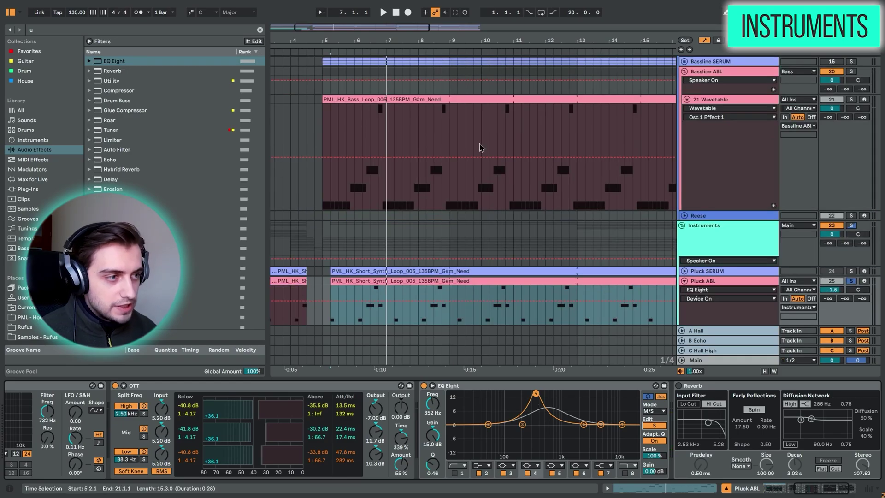
scroll(568, 389, down, 3)
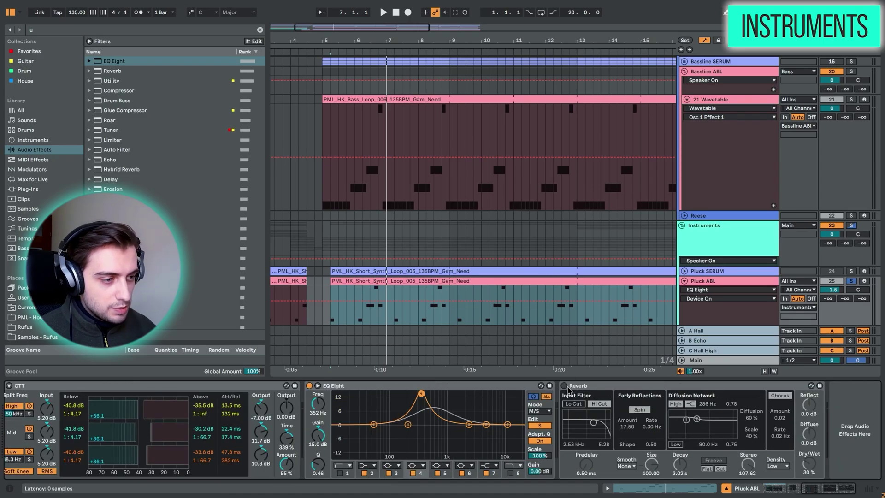
click(564, 385)
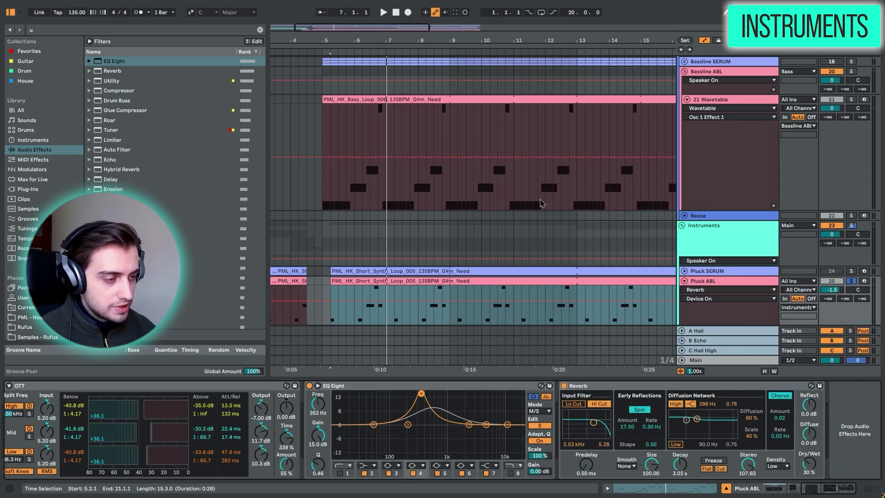
scroll(541, 203, down, 5)
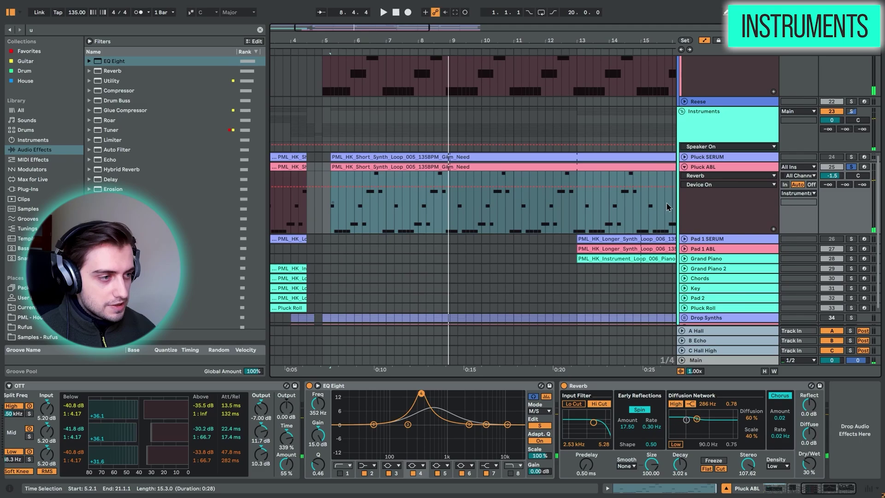
Expand the Pad 1 ABL track, solo it on its own and play its clip from bar 13.
click(695, 248)
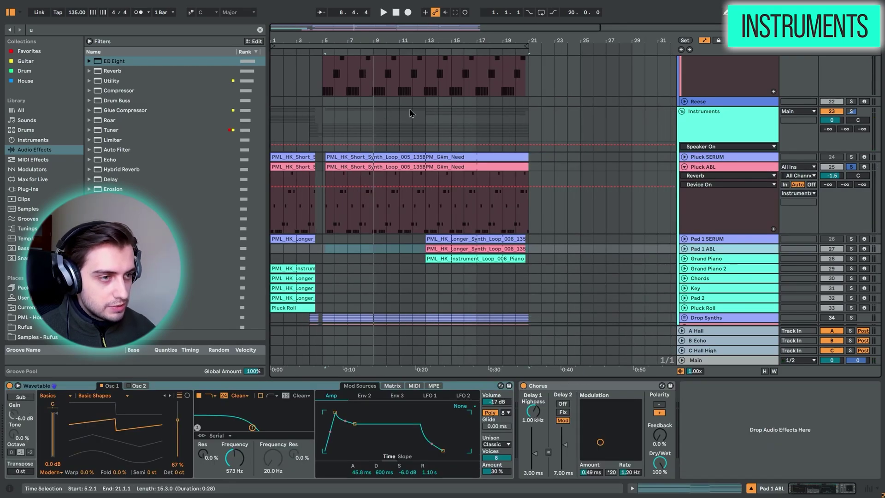
click(423, 118)
click(440, 250)
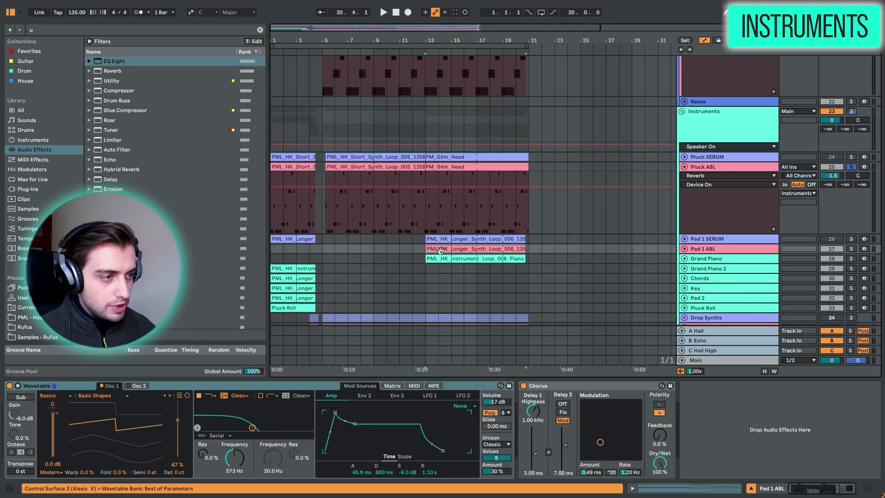
click(684, 249)
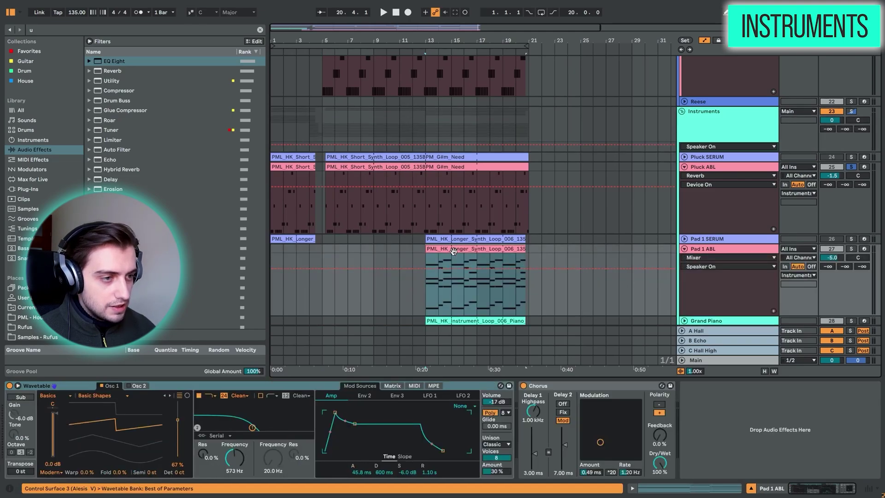
click(850, 248)
key(space)
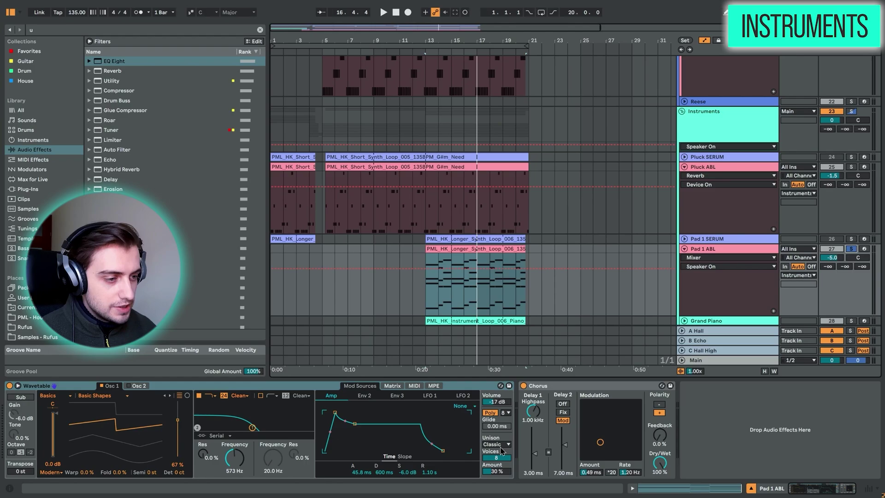
Examine Pad 1 ABL's Chorus, and play the pad from bar 13 with the Grand Piano track expanded and soloed alongside it.
click(548, 388)
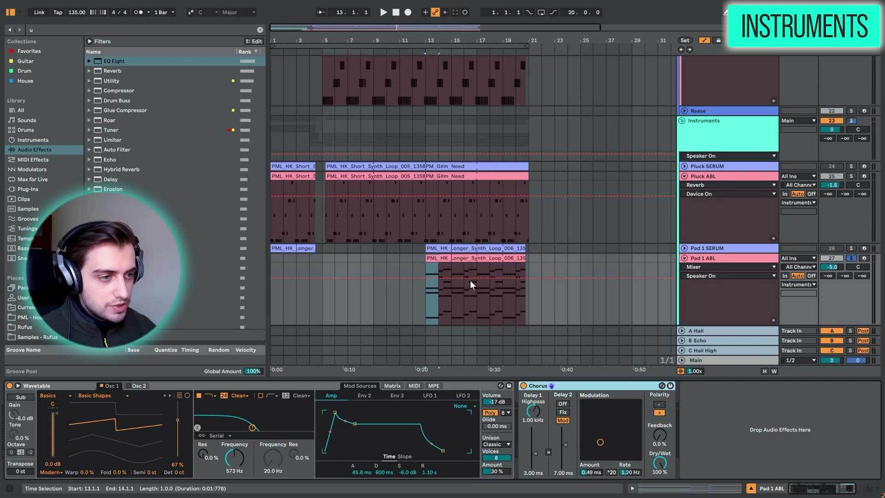
click(446, 259)
scroll(446, 259, up, 2)
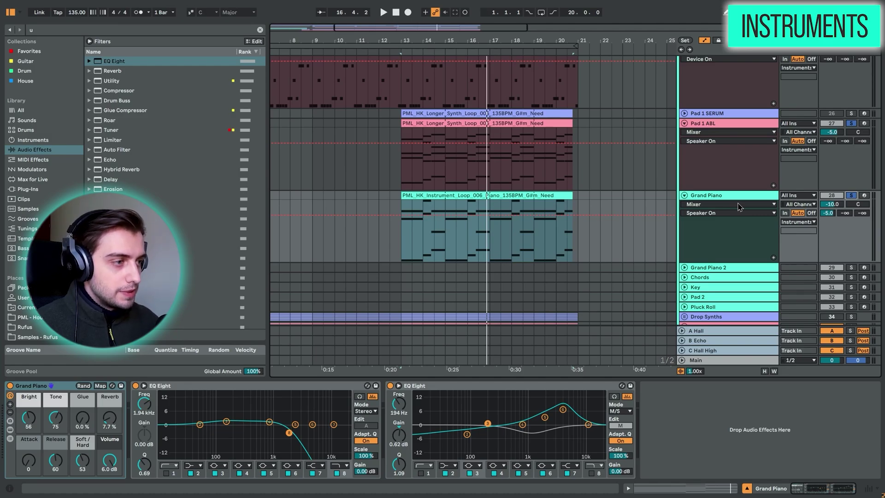
key(space)
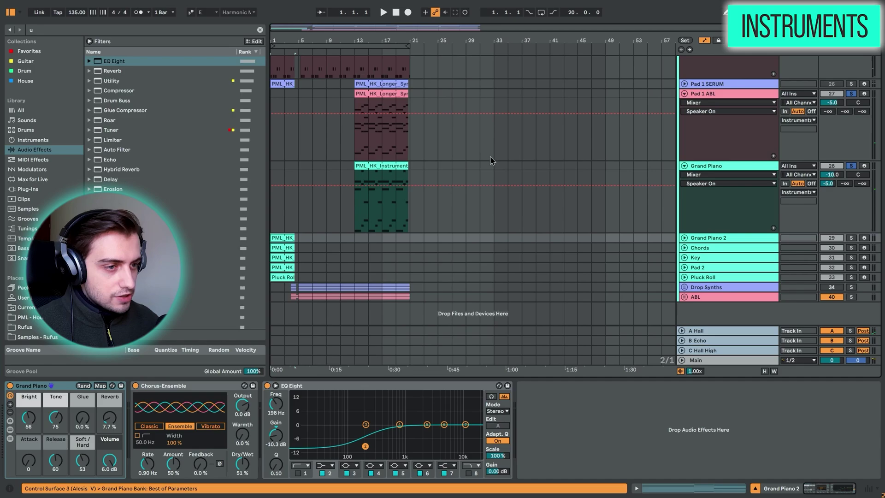
Expand the Grand Piano 2 track, solo it on its own and play its intro clip from 1.1.1.
drag(275, 41, 276, 106)
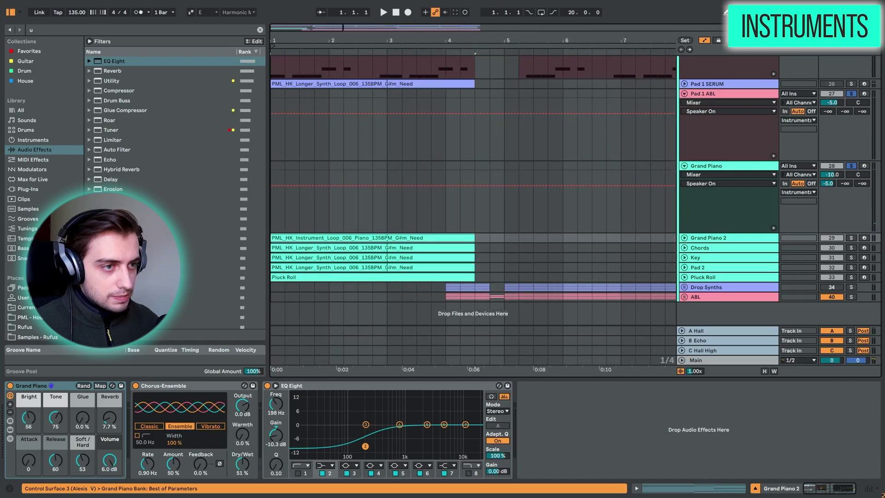
click(685, 238)
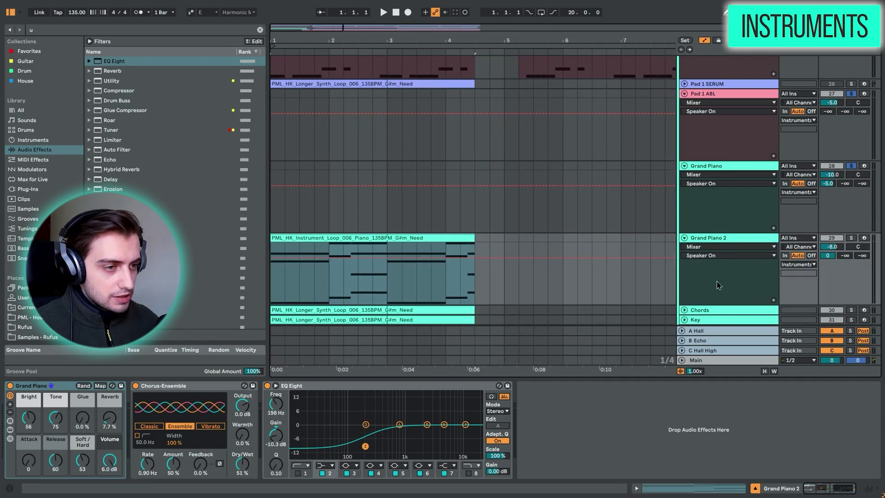
scroll(690, 251, down, 3)
key(space)
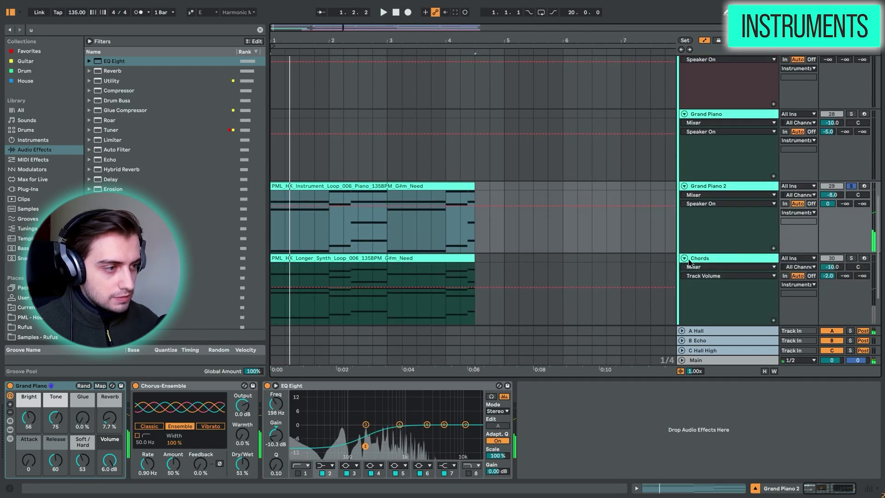
Solo Chords, Key, Pad 2 and Pluck Roll, play them from 1.1.1, and add Grand Piano 2 to the solo.
scroll(778, 162, down, 2)
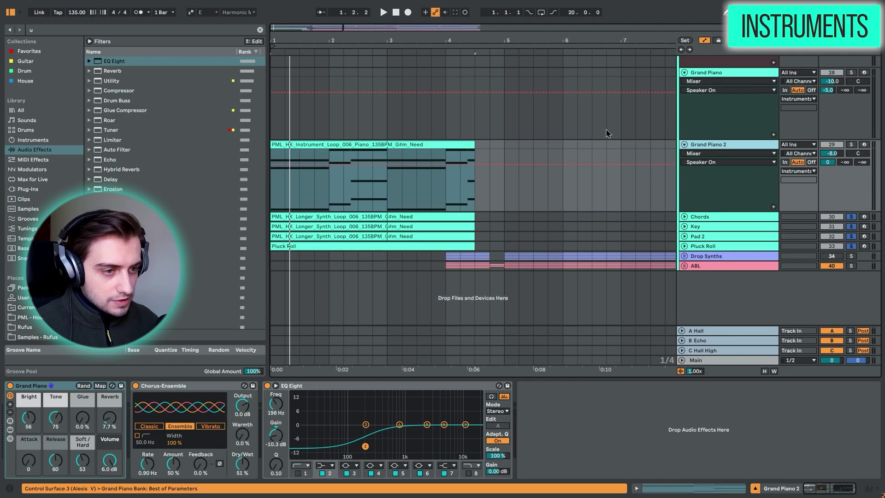
key(space)
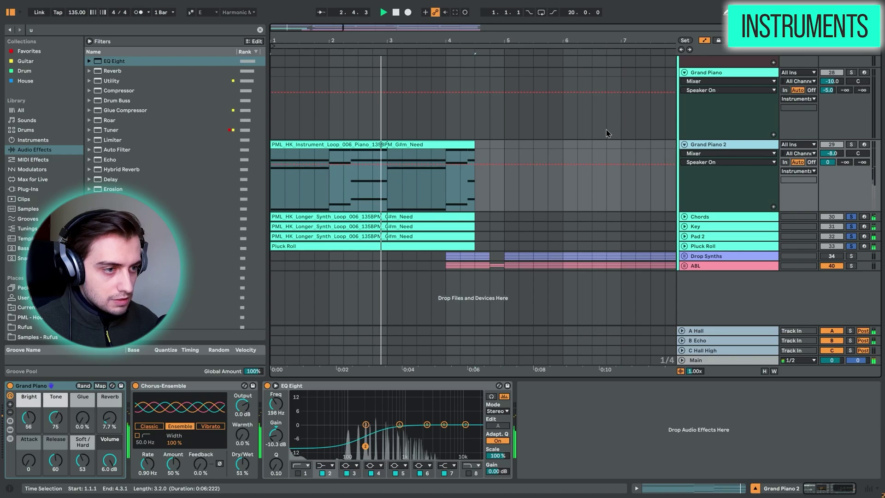
key(space)
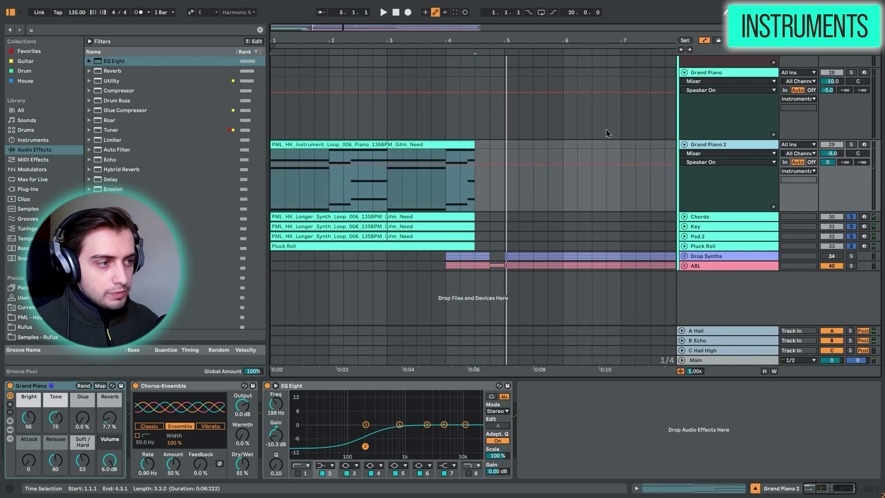
click(850, 144)
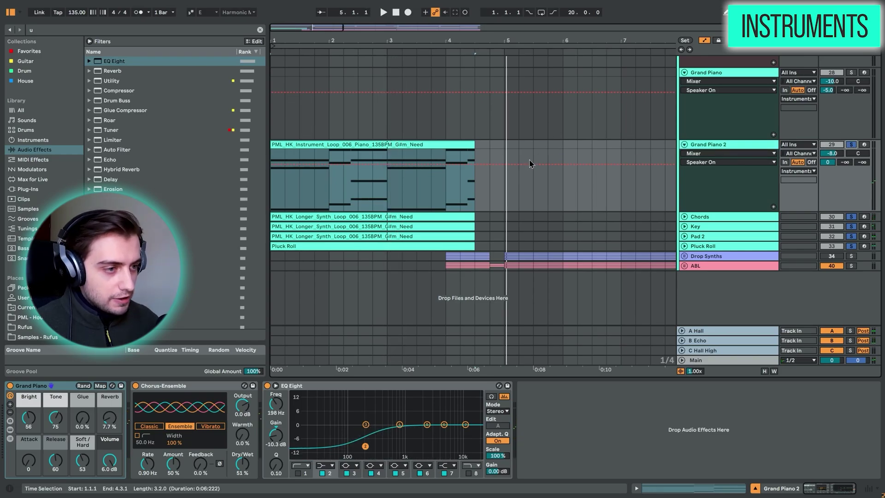
Expand the ABL and Drop Synths groups to show the lead section's tracks.
click(685, 266)
drag(548, 42, 548, 21)
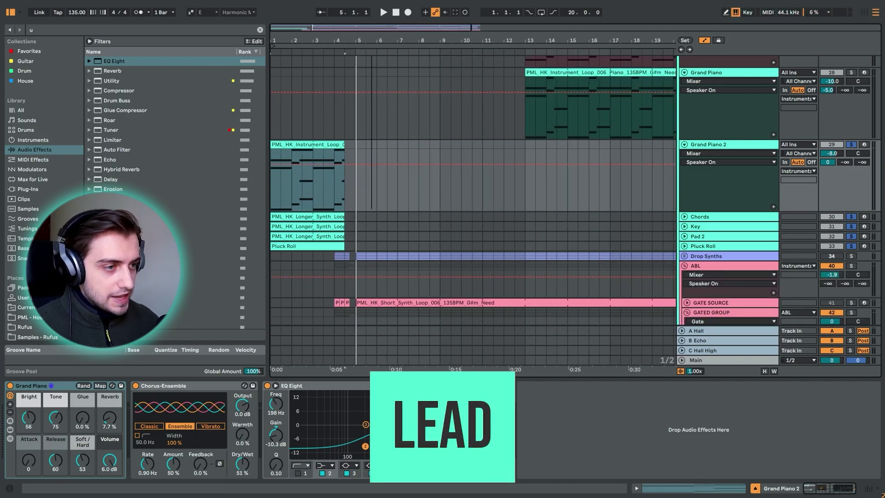
mouse_move(372, 40)
mouse_down()
mouse_move(294, 37)
mouse_move(345, 41)
mouse_up()
scroll(333, 172, down, 3)
click(308, 62)
drag(356, 40, 331, 18)
click(684, 184)
scroll(581, 212, down, 3)
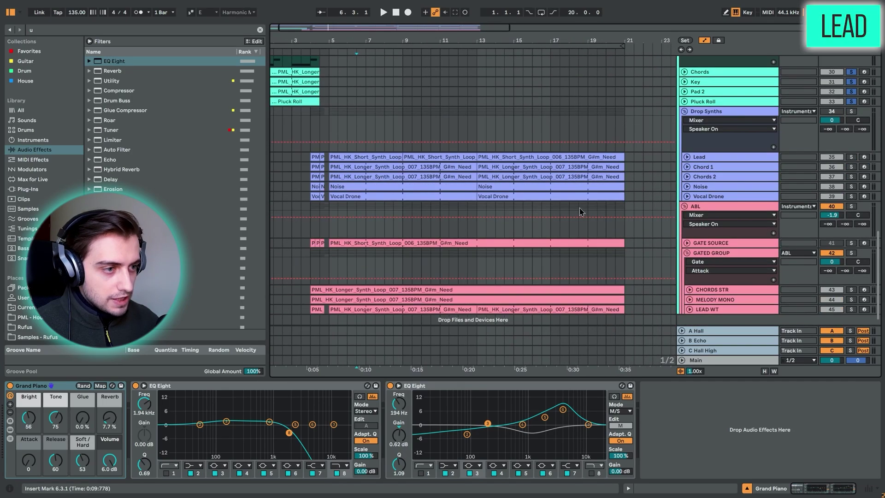
Solo the Lead track in the Drop Synths group and play it from 5.1.1.
click(694, 158)
click(851, 156)
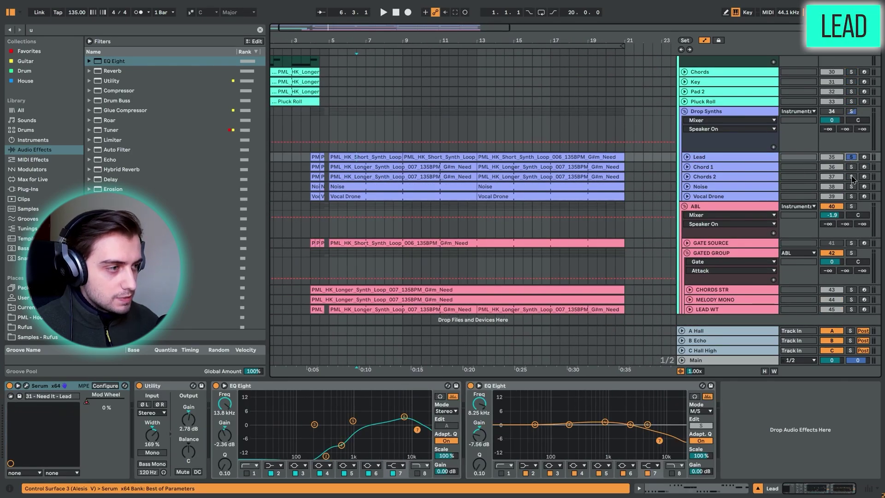
key(space)
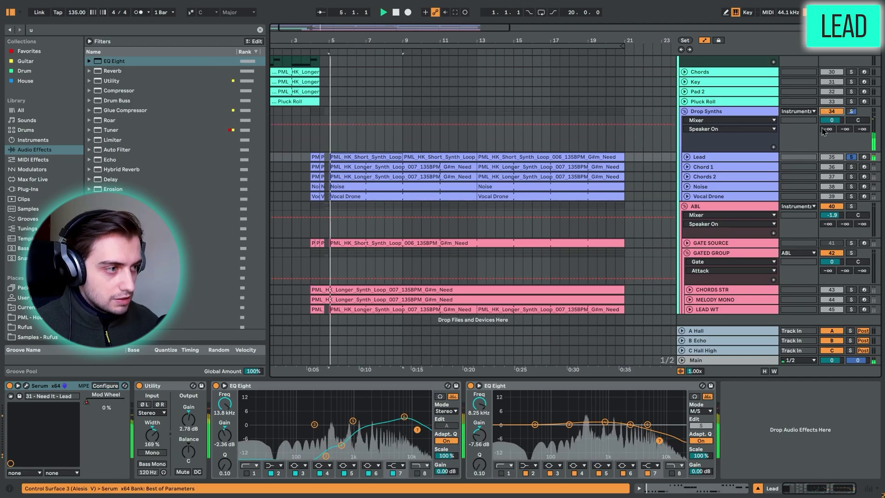
Solo Chord 1, Chords 2, Noise and Vocal Drone one at a time and play each from bar 5.
click(850, 167)
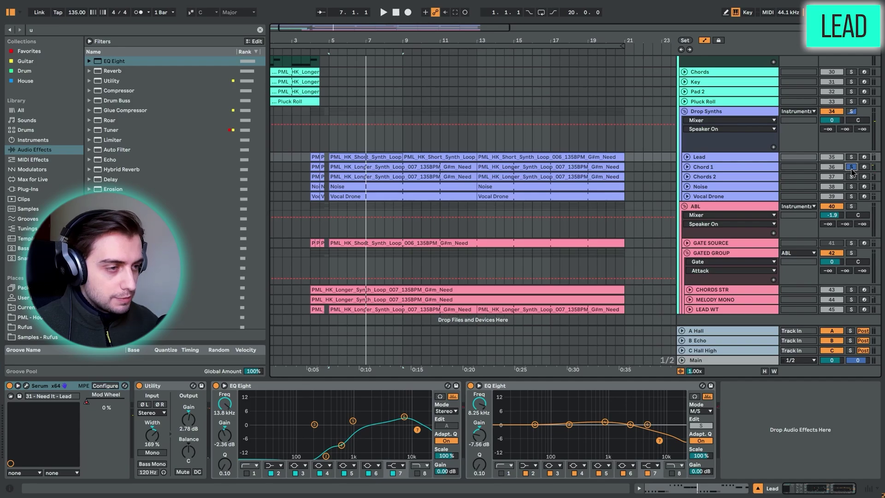
click(851, 176)
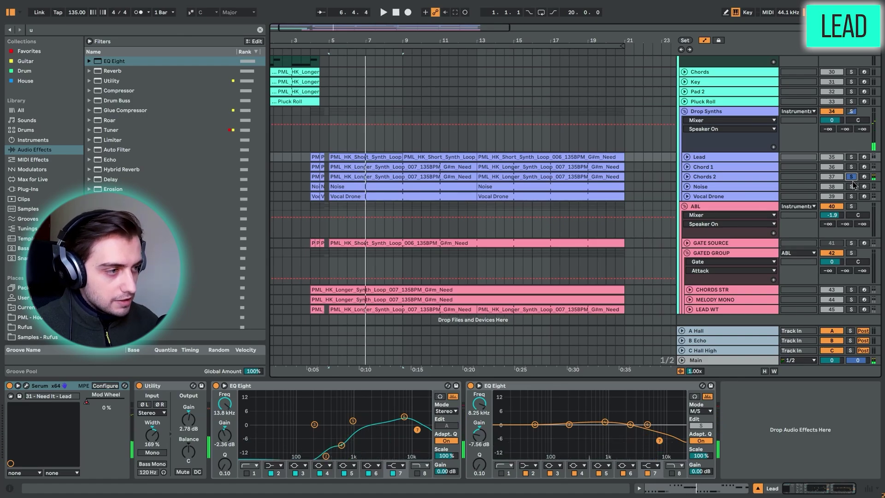
click(851, 187)
key(space)
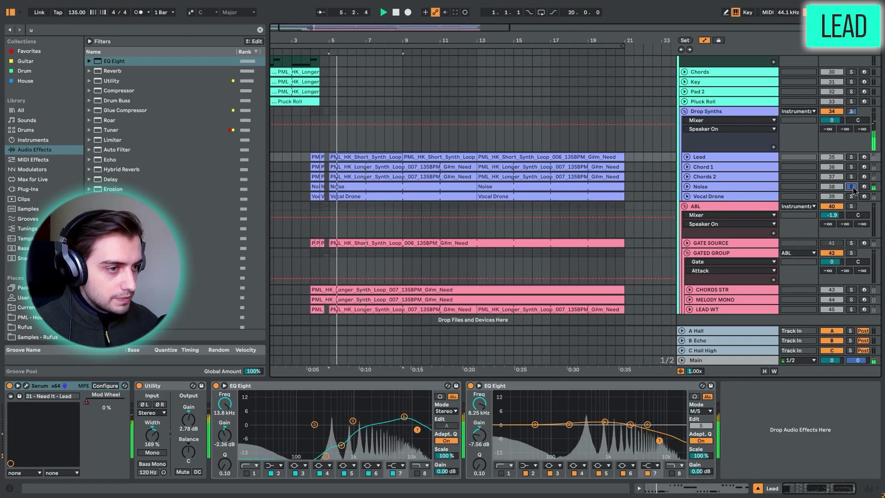
click(851, 196)
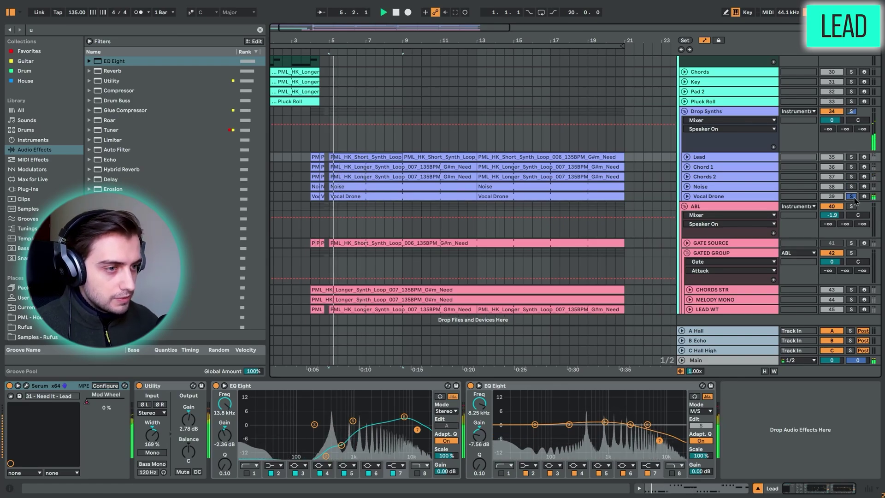
key(space)
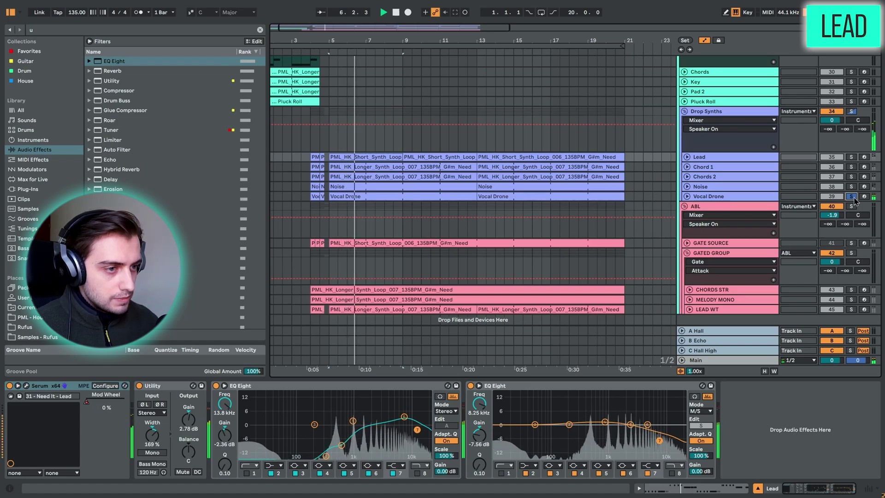
Examine the notes in the soloed Lead track's clip, play it, and collapse the Drop Synths group.
key(space)
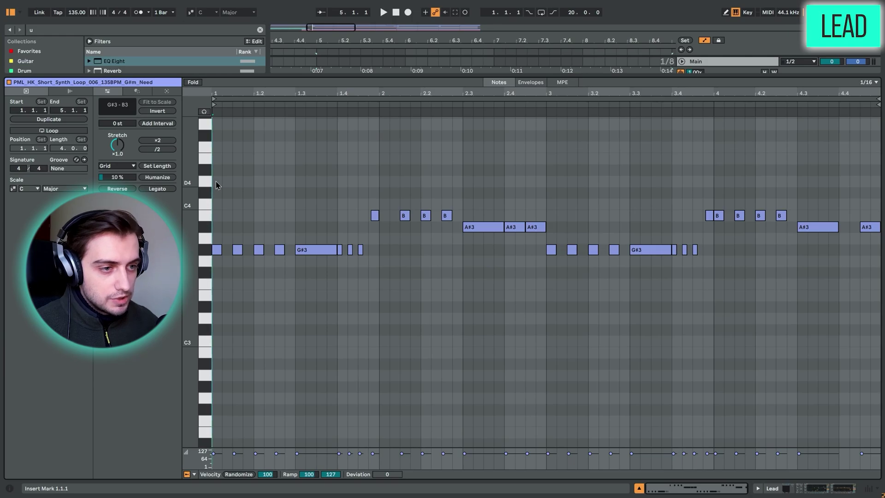
key(space)
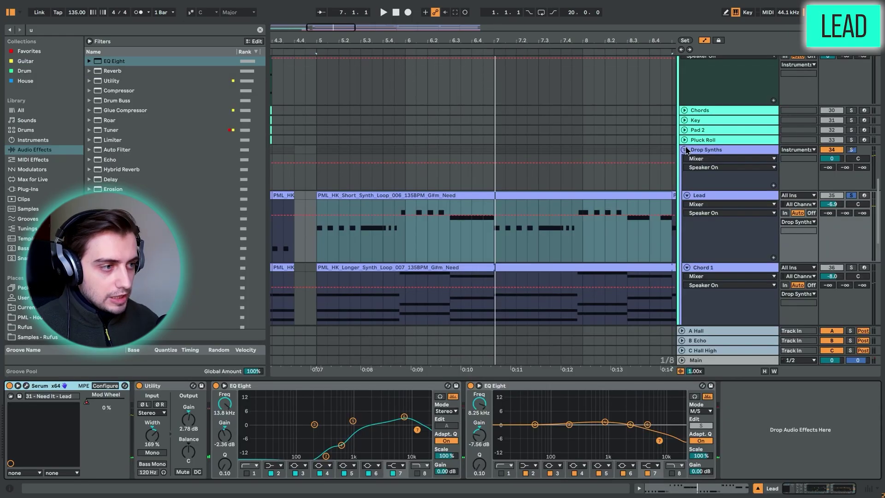
click(684, 149)
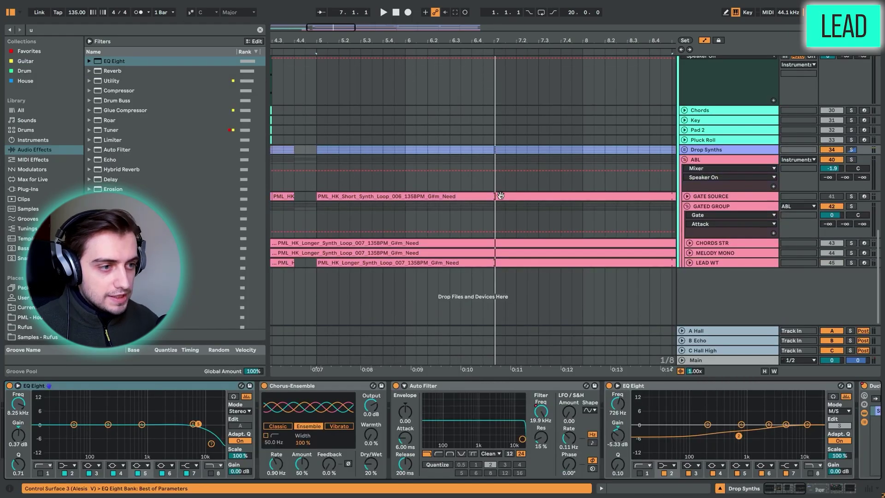
Expand the GATE SOURCE track in the ABL group, clear its solo, and deactivate its clip starting at 5.1.1.
click(317, 184)
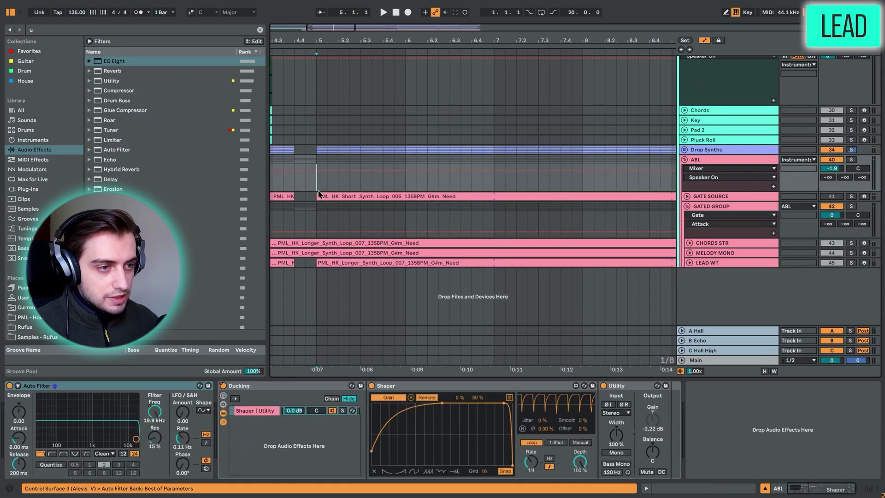
key(Down)
key(u)
drag(322, 39, 323, 41)
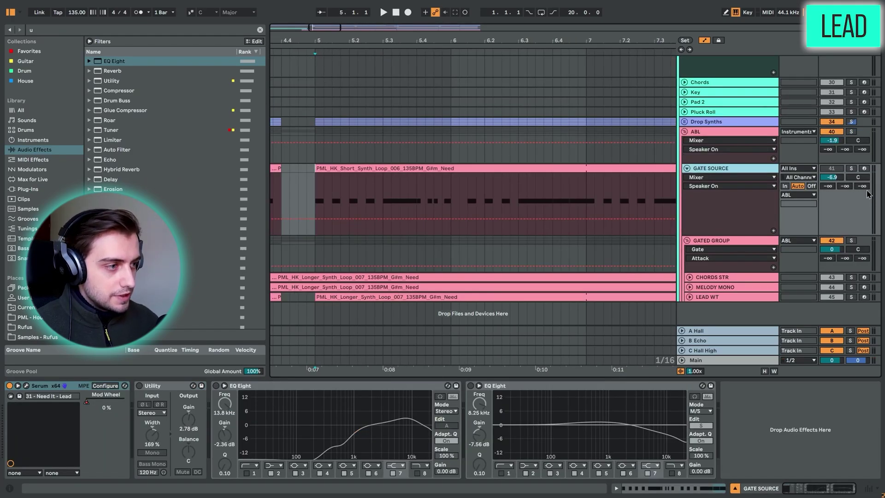
click(851, 169)
click(851, 169)
click(494, 168)
key(0)
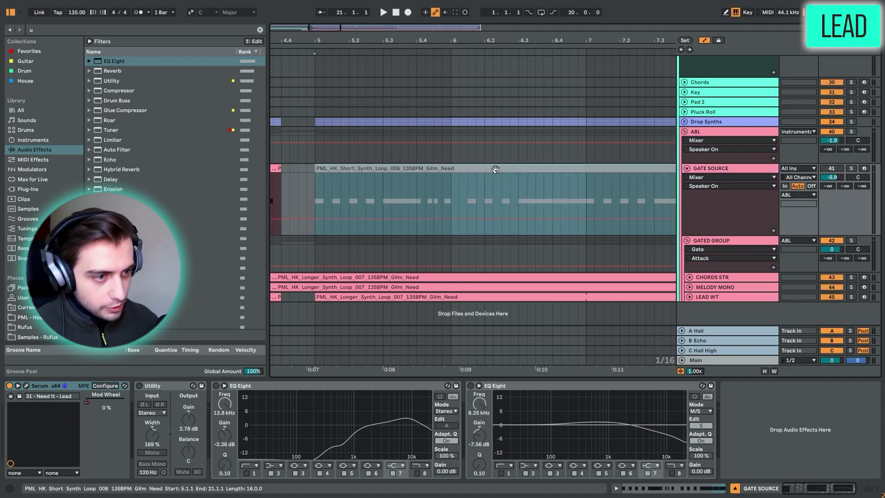
Play the soloed GATED GROUP from 5.1.1 with its Gate switched off, and play CHORDS STR soloed from the same point.
click(316, 247)
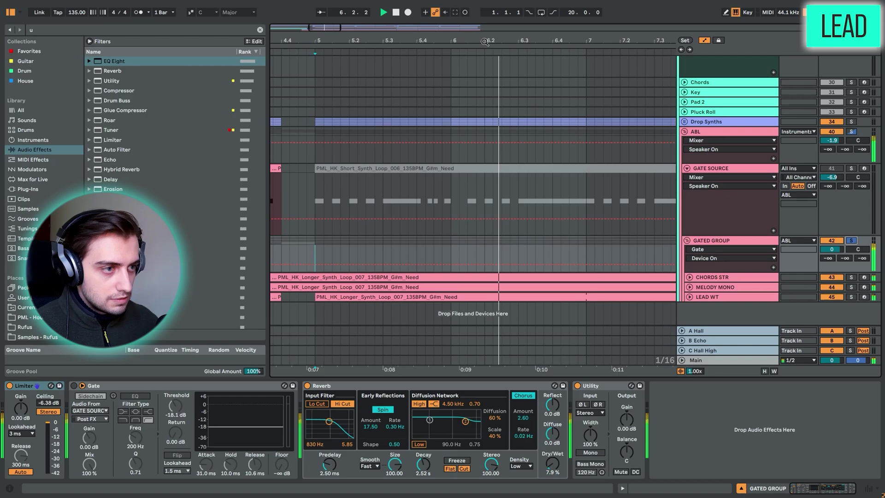
drag(483, 41, 410, 26)
key(space)
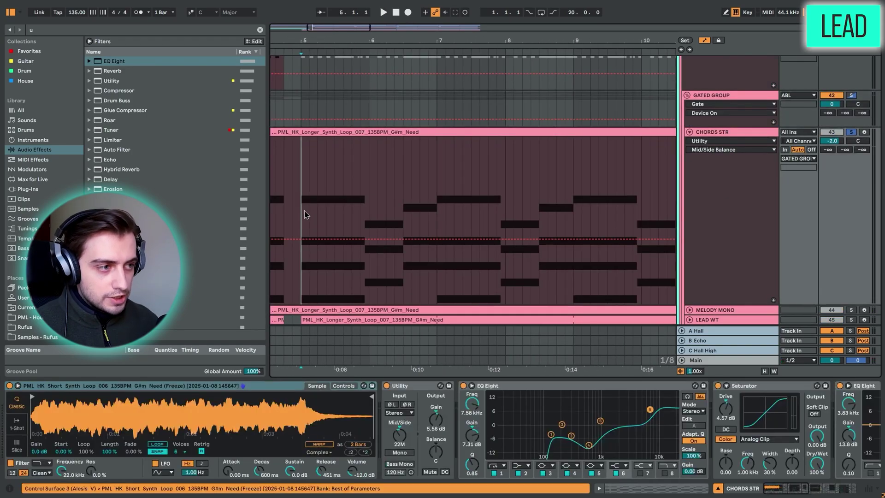
click(303, 214)
key(space)
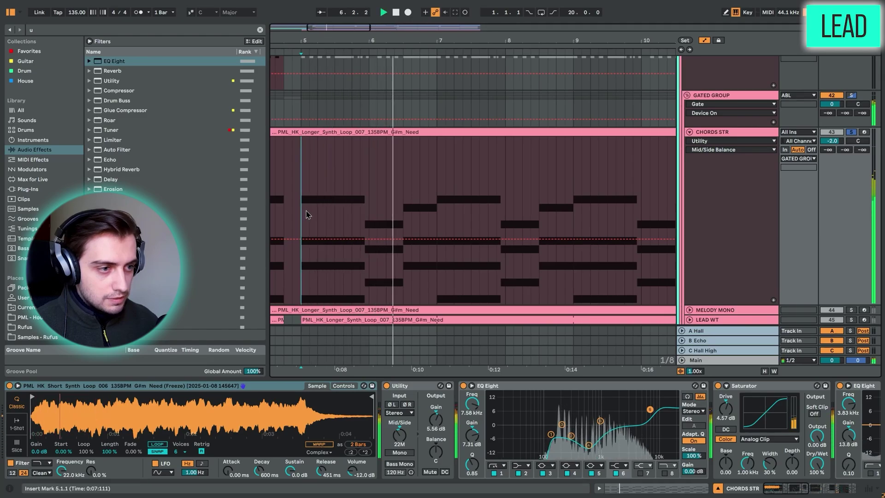
Expand the MELODY MONO track, solo it and play it from 5.1.1.
scroll(691, 289, down, 2)
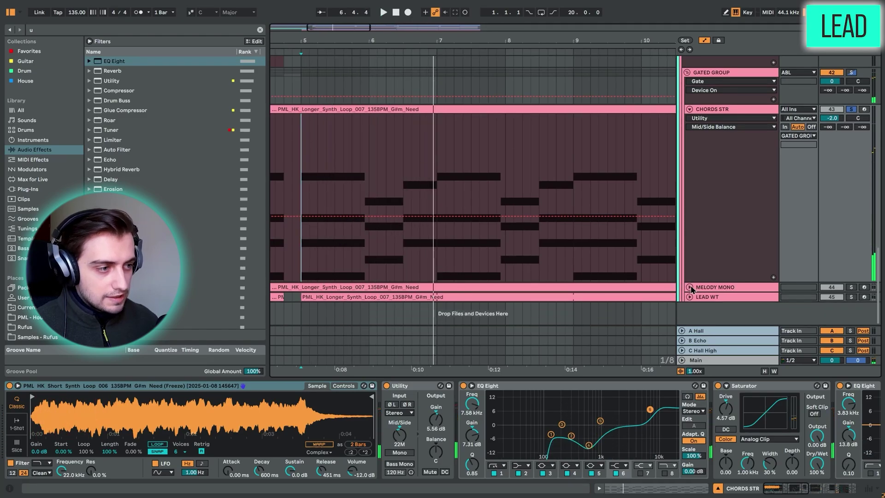
click(689, 287)
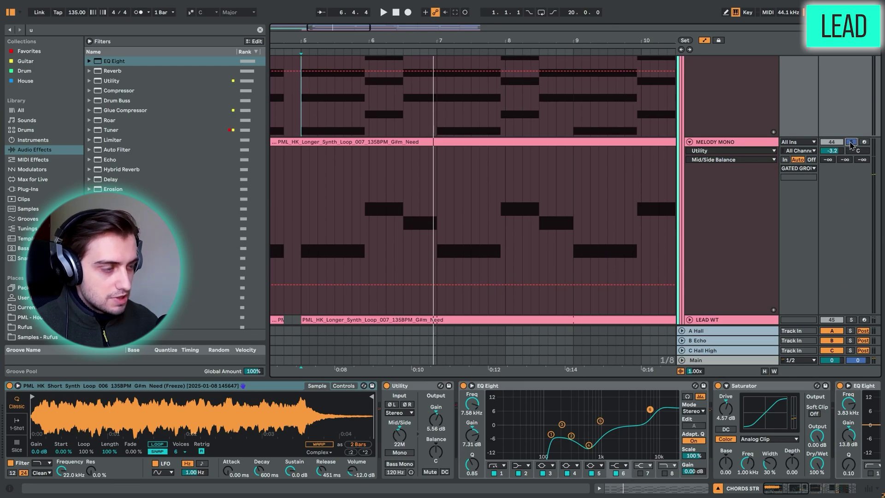
click(305, 226)
key(space)
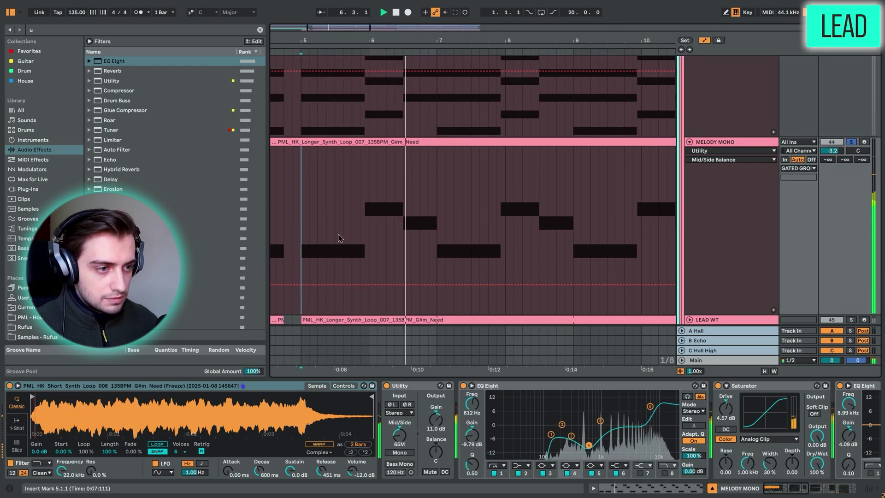
key(space)
Expand the LEAD WT track, solo it and play its clip from 5.1.1.
scroll(365, 249, down, 2)
click(690, 296)
scroll(458, 212, down, 3)
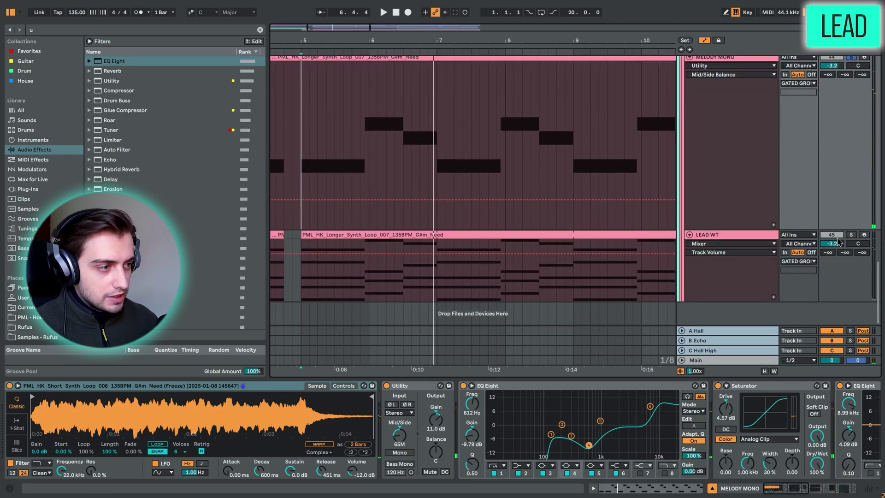
click(851, 234)
click(382, 234)
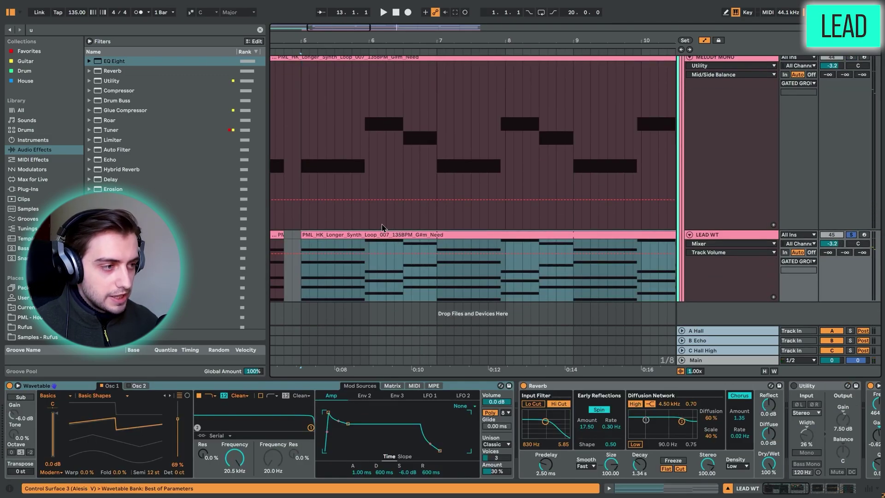
key(space)
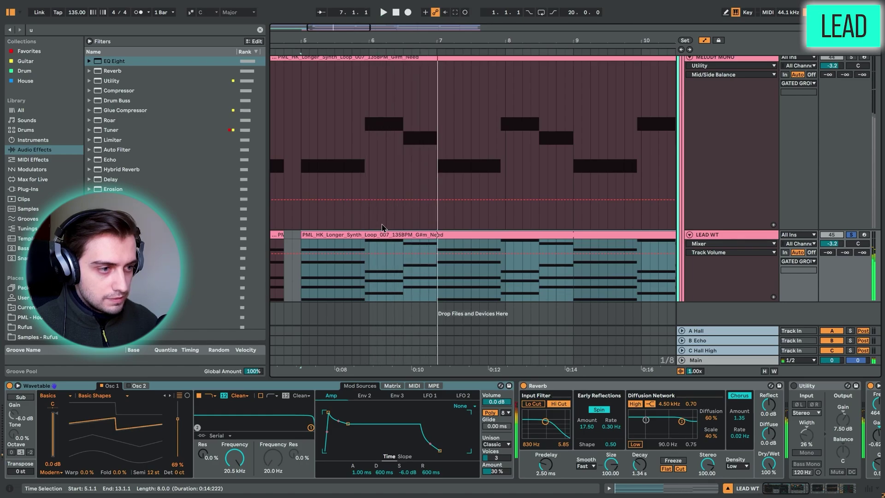
Reactivate the GATE SOURCE clip at bar 5, solo its track and play it from 5.1.1.
scroll(383, 228, up, 5)
click(340, 175)
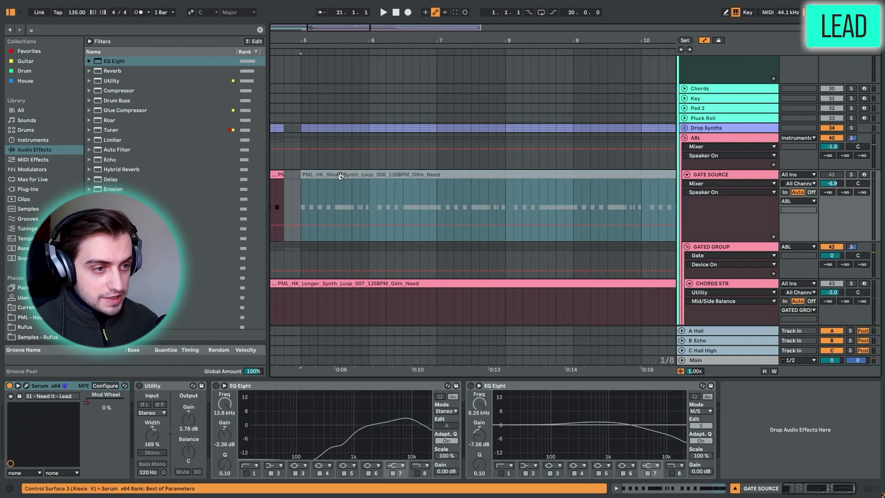
click(297, 213)
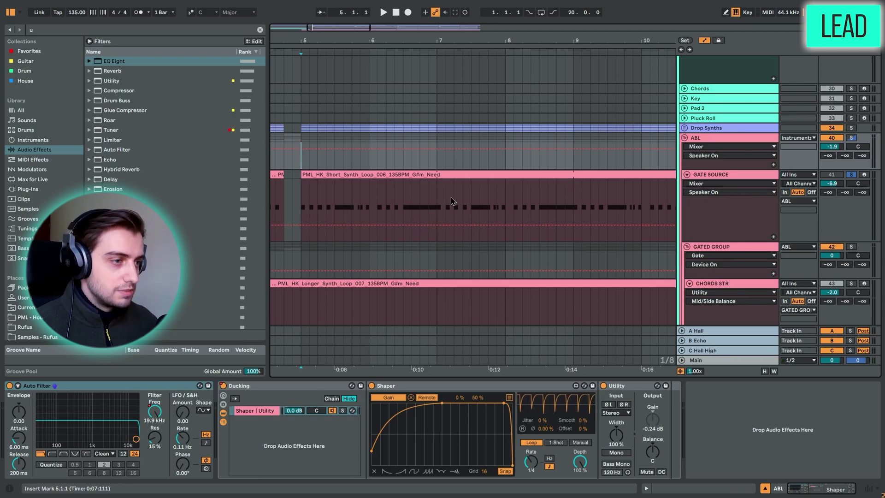
key(space)
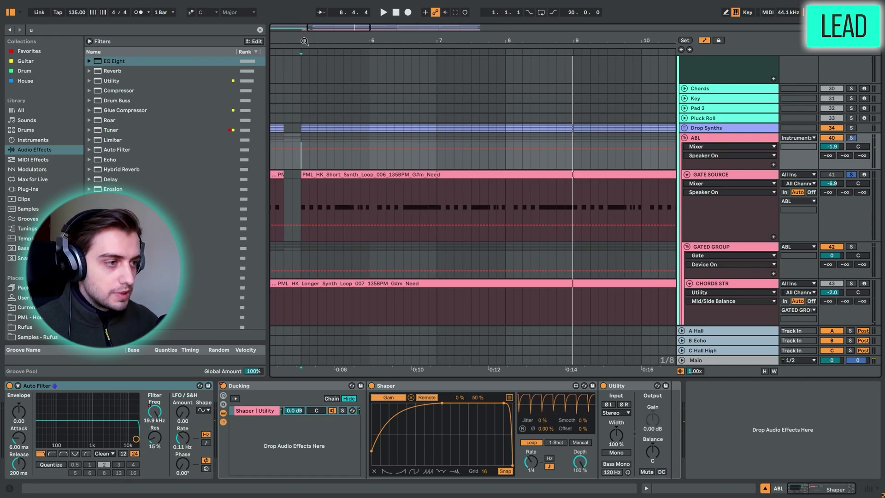
Enable Sidechain on GATED GROUP's Gate with GATE SOURCE as the audio input.
scroll(720, 146, down, 5)
click(720, 144)
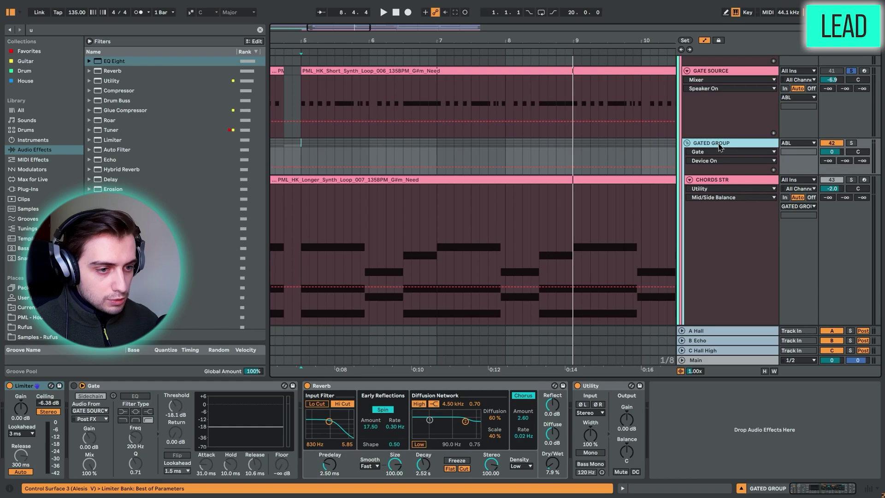
click(88, 395)
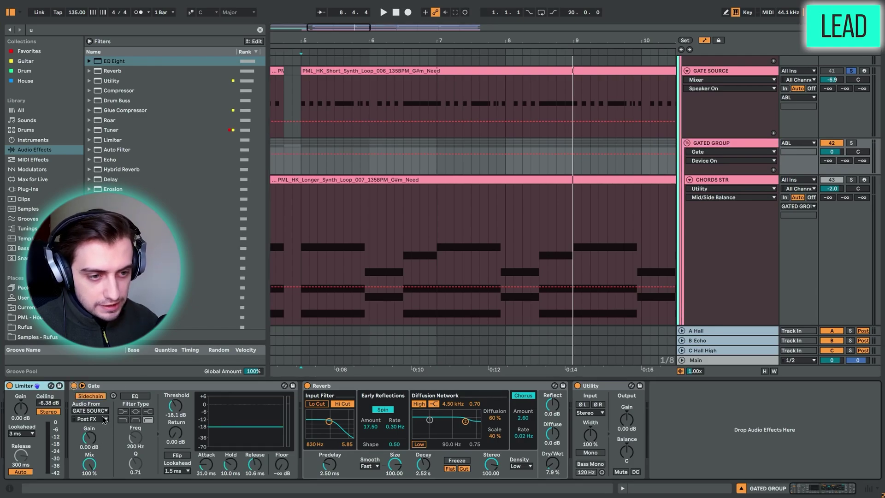
click(100, 410)
click(98, 413)
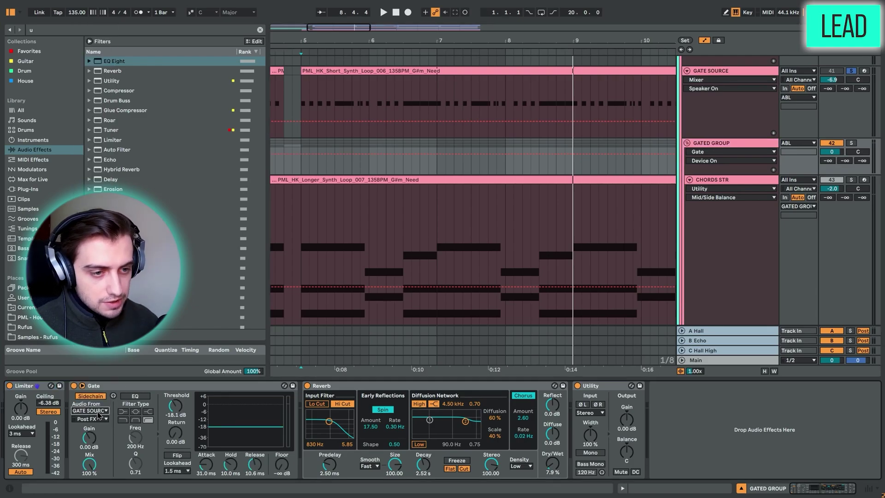
Solo GATED GROUP and play it from 5.1.1 to hear the sidechained Gate on its chord and melody tracks.
click(300, 155)
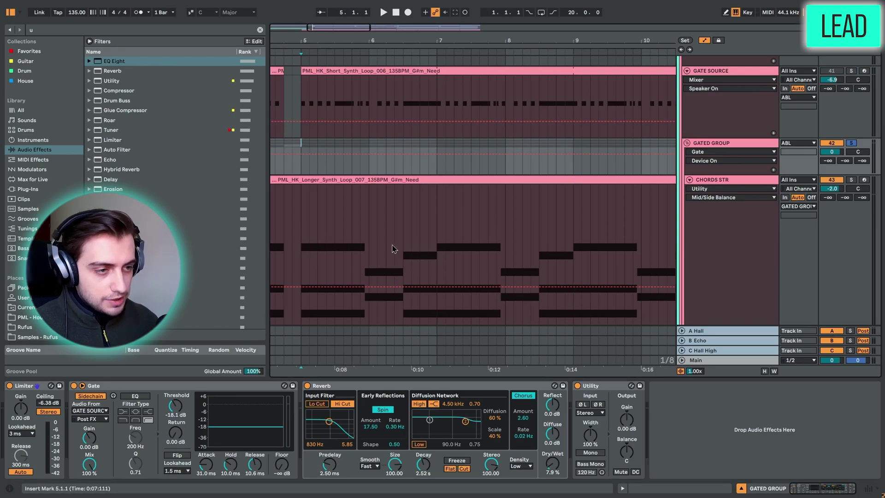
scroll(309, 238, down, 5)
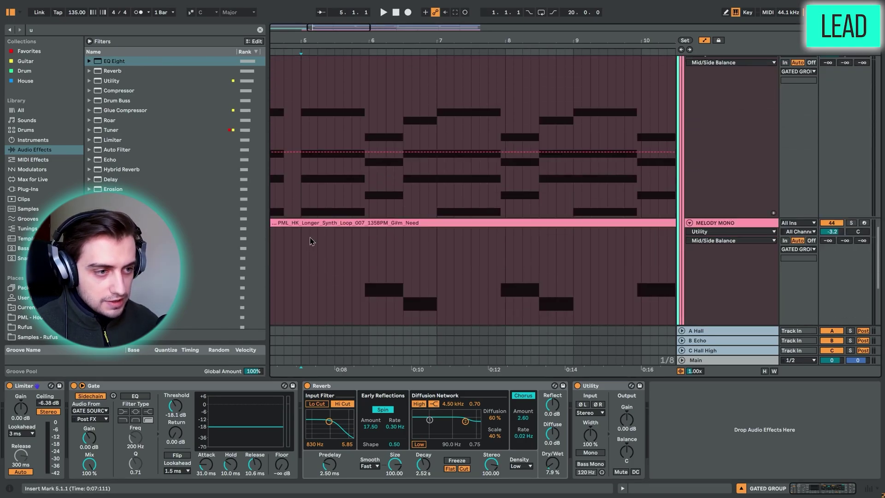
scroll(317, 183, up, 5)
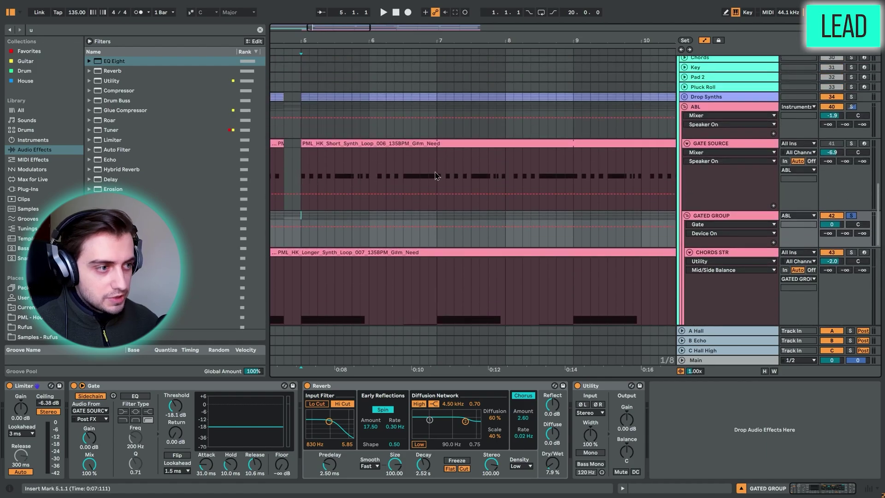
key(space)
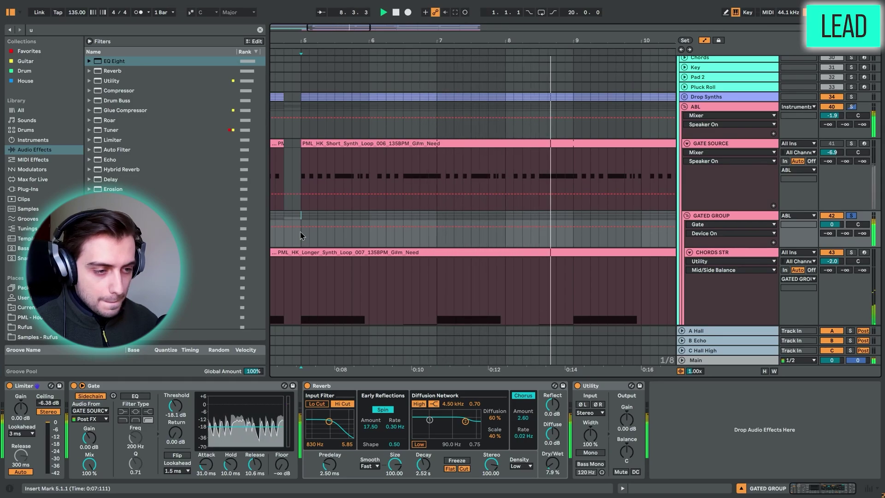
key(space)
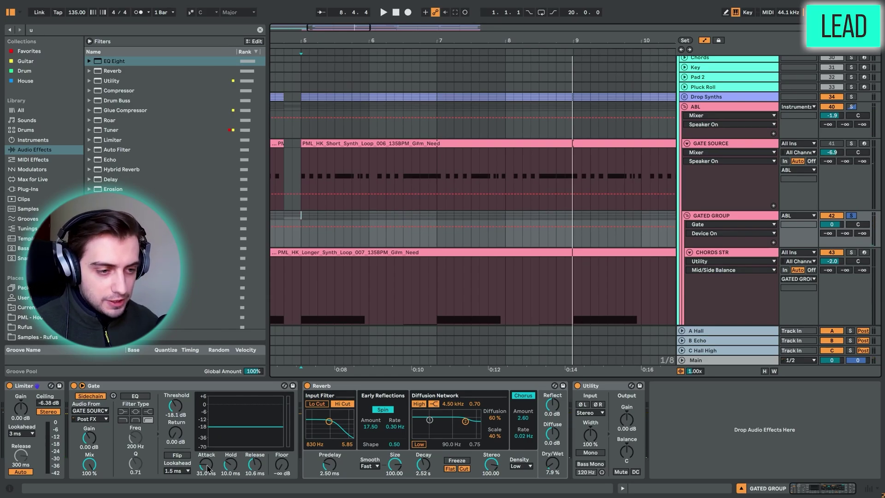
Set the Gate's Attack on GATED GROUP to 0.02 ms and play it from 5.1.1.
drag(208, 468, 208, 489)
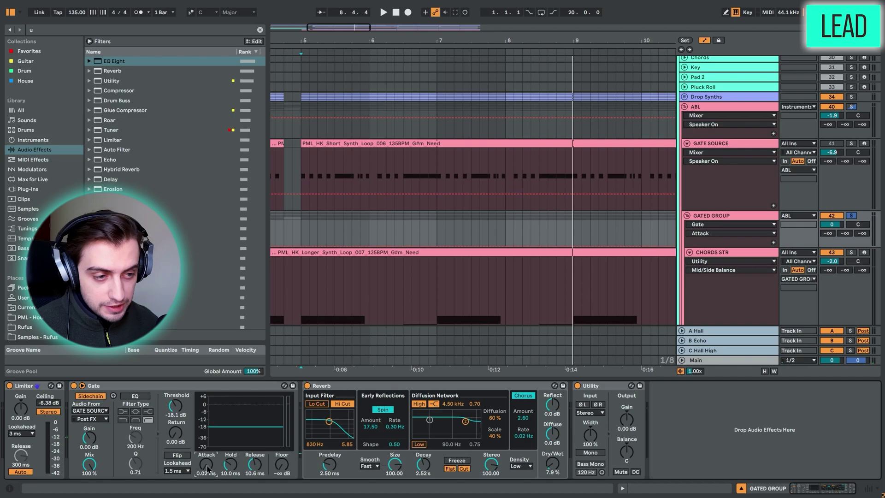
key(space)
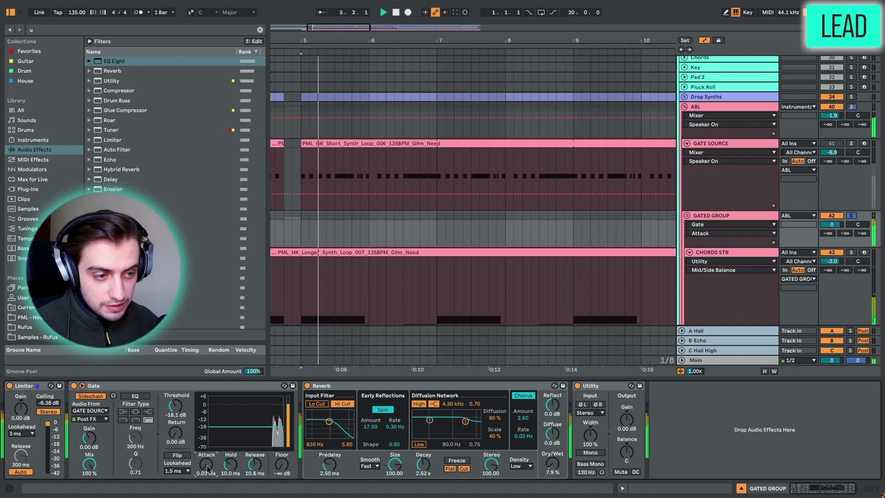
Stop playback, return the marker to 5.1.1 on GATED GROUP and examine the GATE SOURCE notes and gaps from bar 5.
key(space)
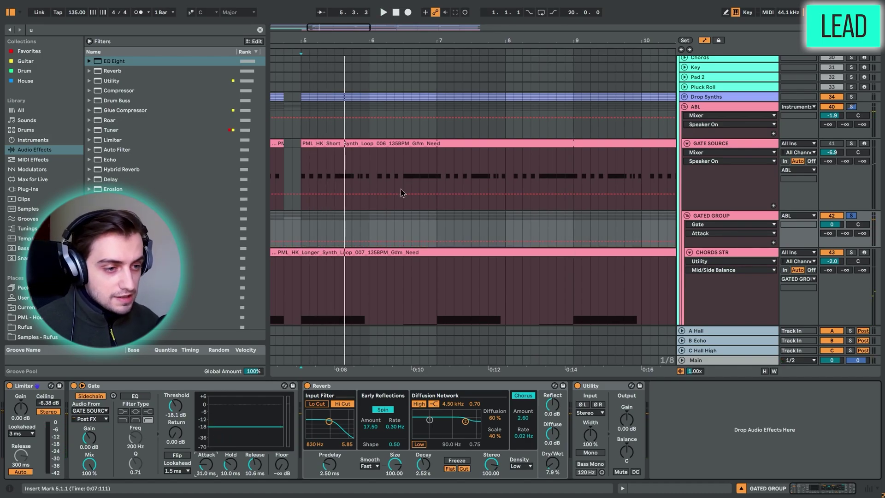
click(302, 229)
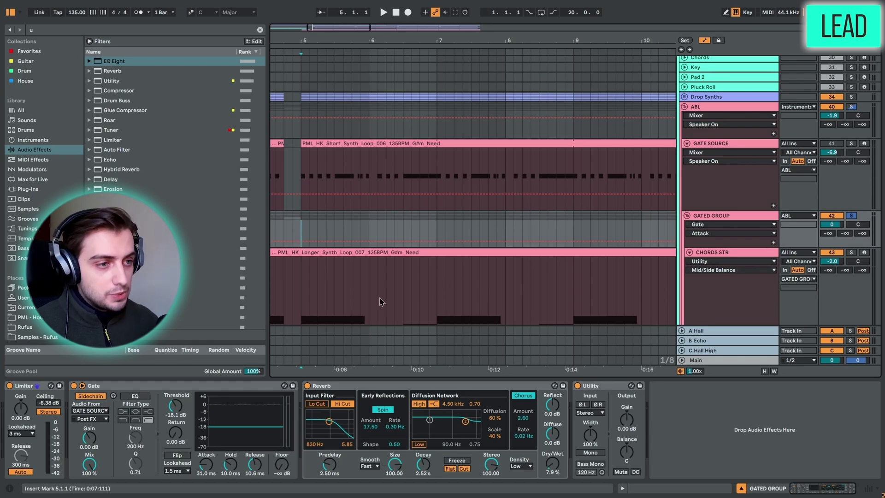
drag(309, 41, 315, 61)
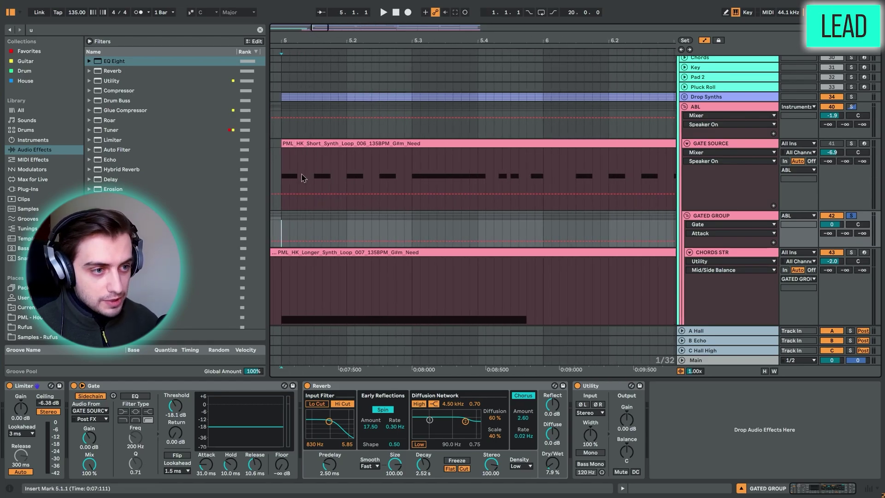
drag(300, 174, 314, 176)
click(281, 229)
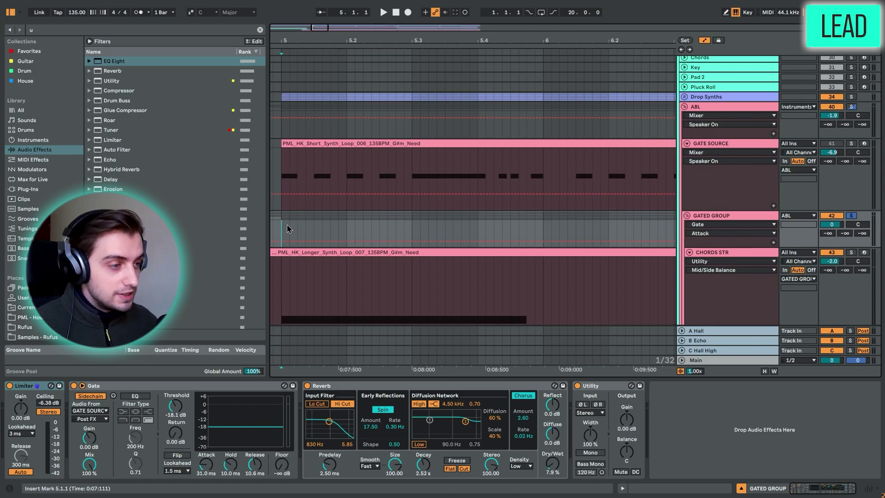
Place the marker at 5.1.1 on CHORDS STR and inspect its device chain, returning to the sampler at its start.
scroll(287, 226, down, 10)
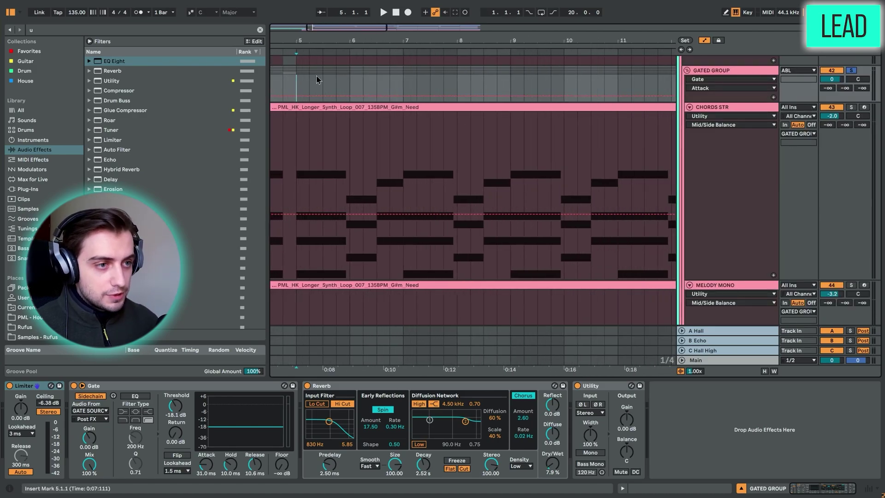
click(295, 140)
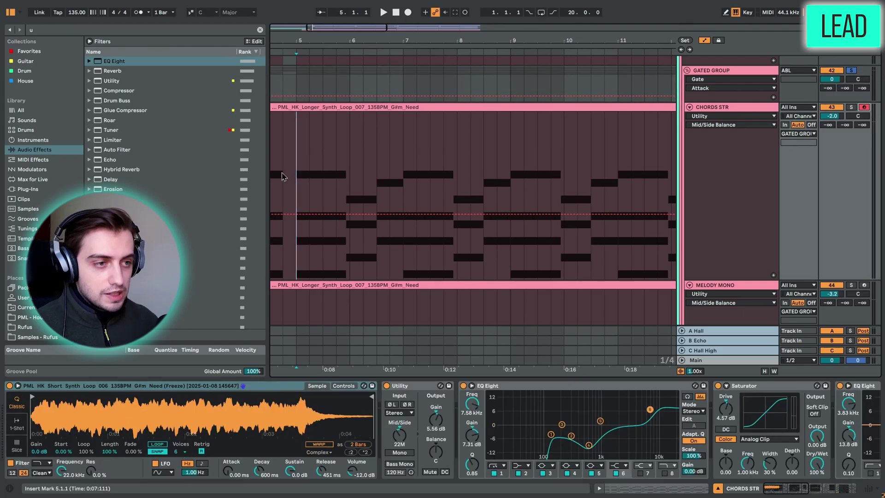
scroll(710, 237, up, 3)
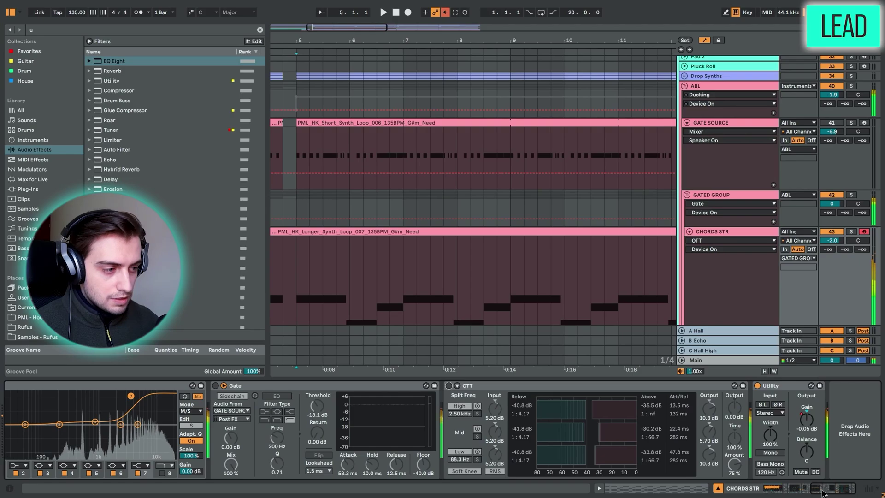
click(773, 489)
key(space)
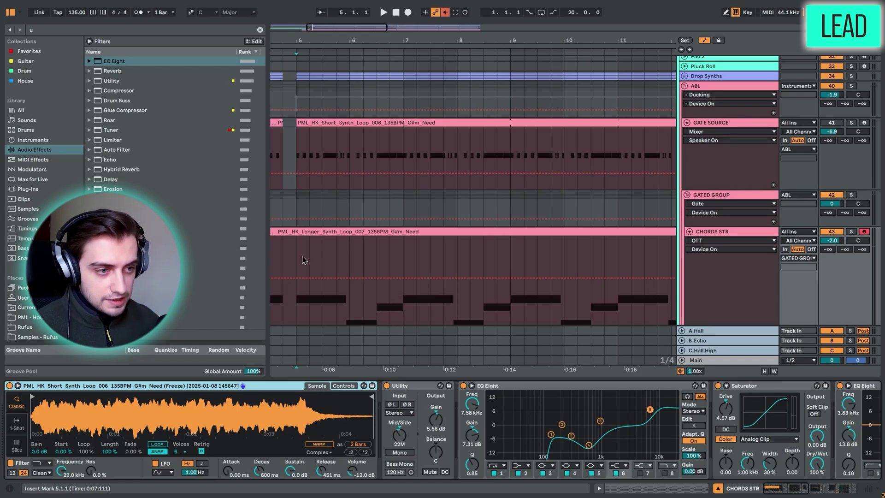
Open the CHORDS STR MIDI clip and pick out the bar 2 chord notes E2, B1, G#1, E1 and G#2.
scroll(300, 253, down, 4)
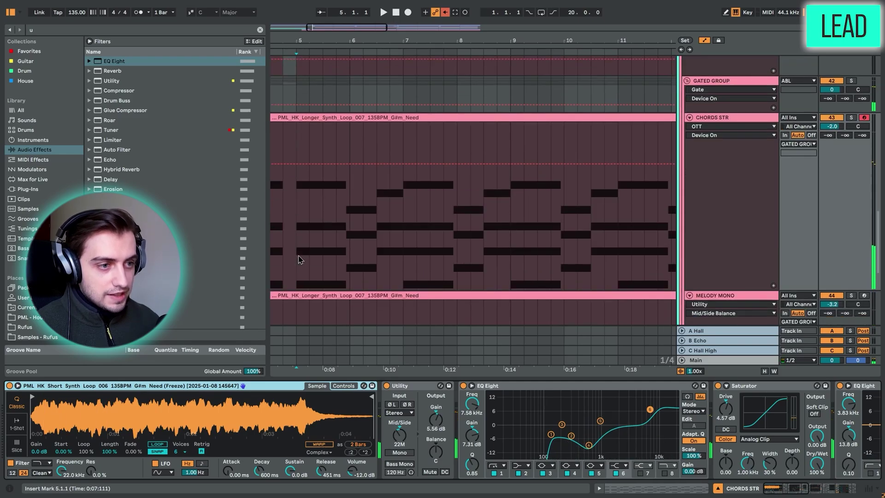
double_click(455, 142)
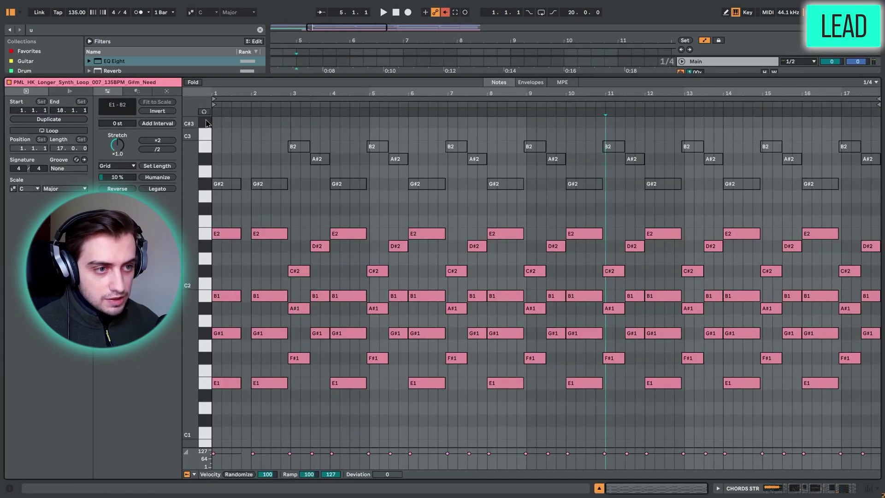
click(265, 233)
click(269, 296)
click(270, 333)
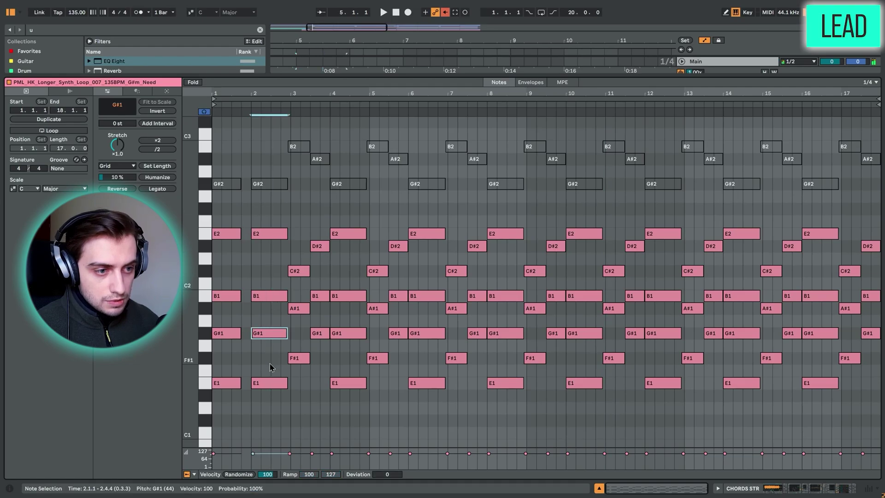
click(270, 383)
click(267, 183)
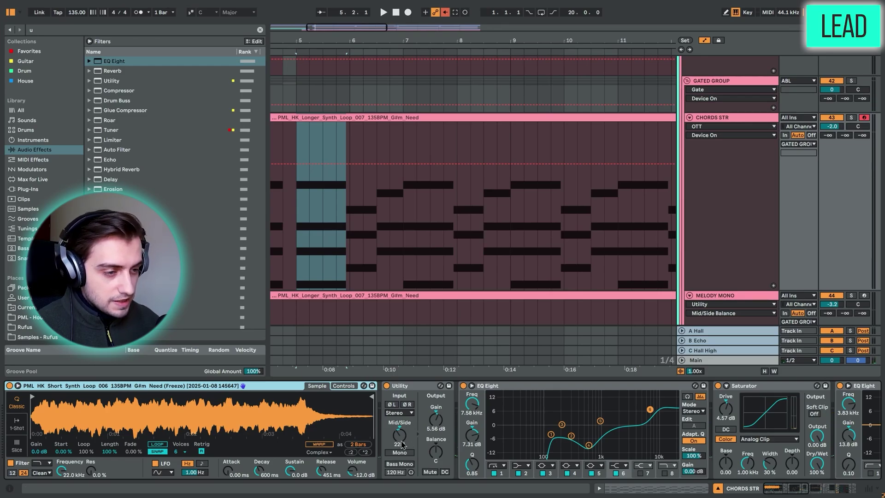
Review the later devices on CHORDS STR through OTT and Utility, and inspect the MELODY MONO device chain.
drag(785, 493, 835, 492)
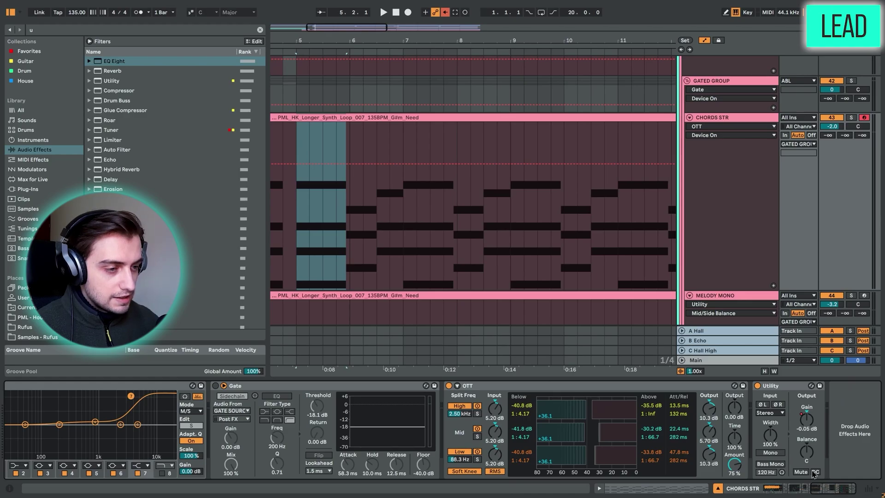
scroll(717, 69, down, 3)
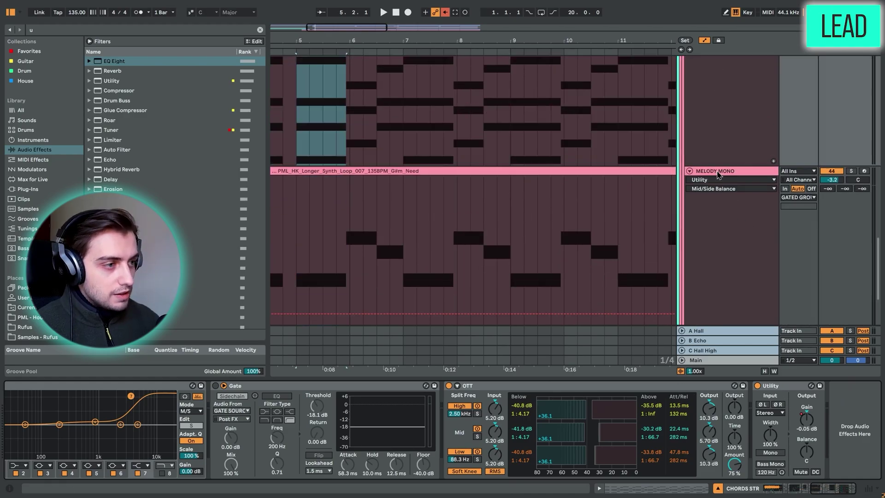
click(716, 171)
mouse_move(784, 491)
mouse_down()
mouse_move(813, 491)
mouse_move(781, 490)
mouse_up()
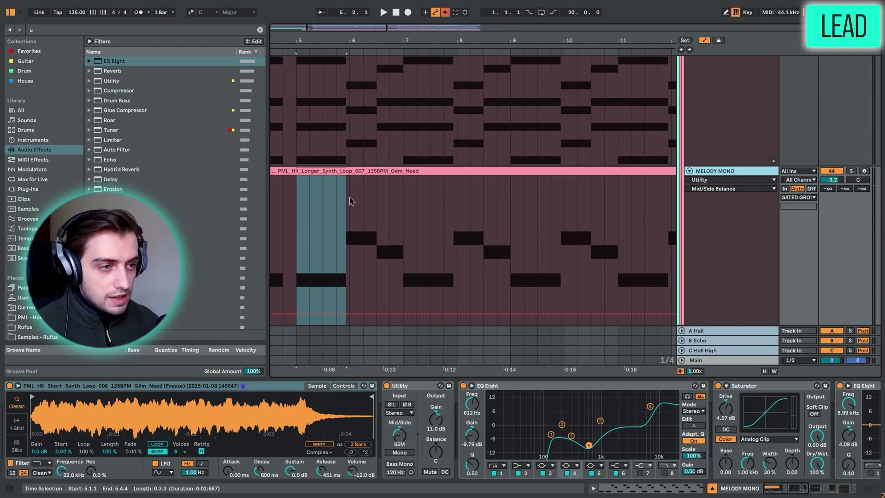
Solo LEAD WT, inspect its Wavetable and effects, and play it from 5.1.1.
scroll(350, 198, down, 3)
scroll(355, 184, down, 1)
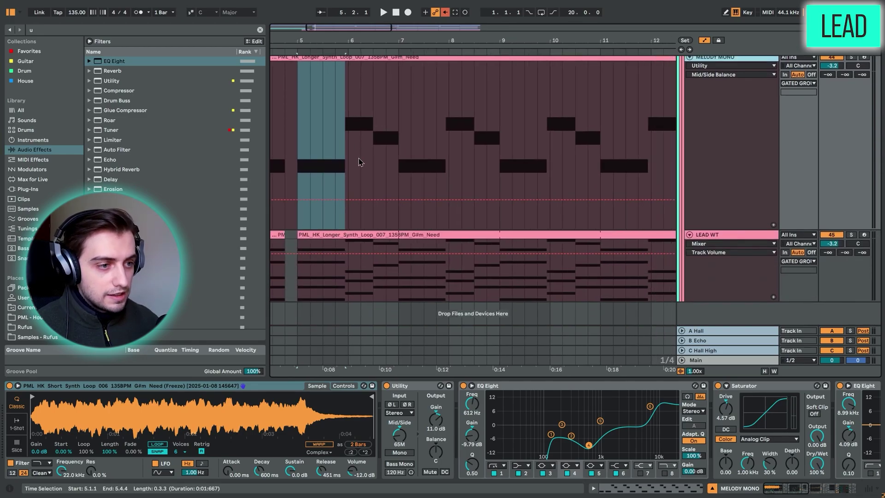
click(310, 290)
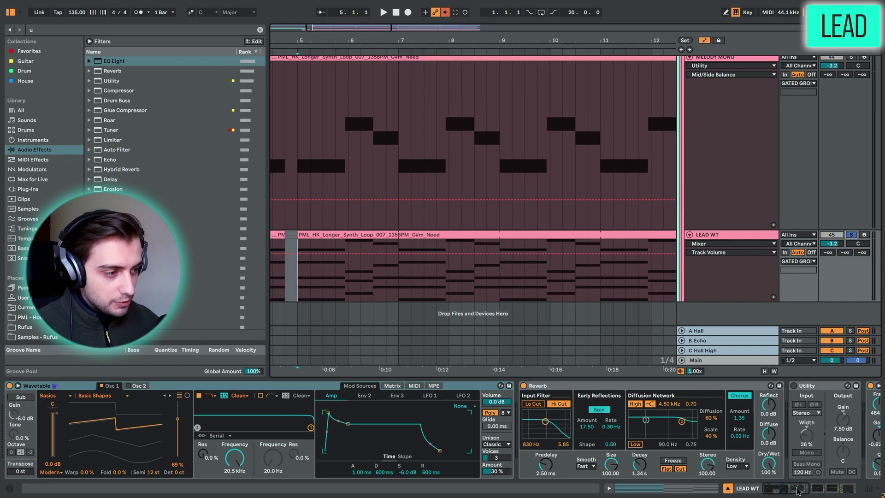
drag(798, 491, 750, 495)
key(space)
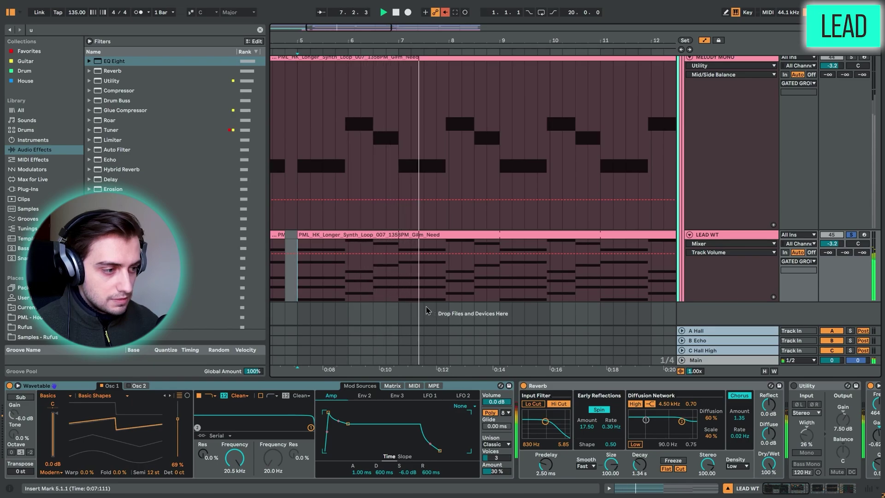
key(space)
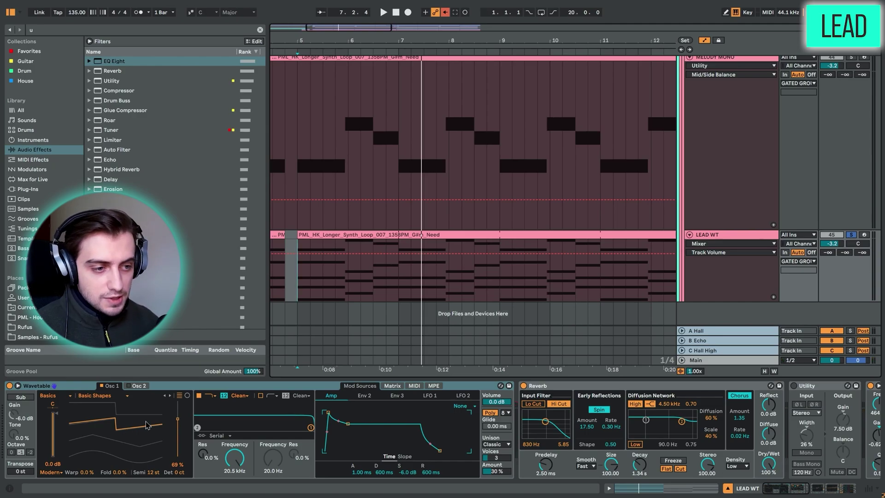
Turn the Gate on GATED GROUP back on and collapse the ABL group.
click(704, 198)
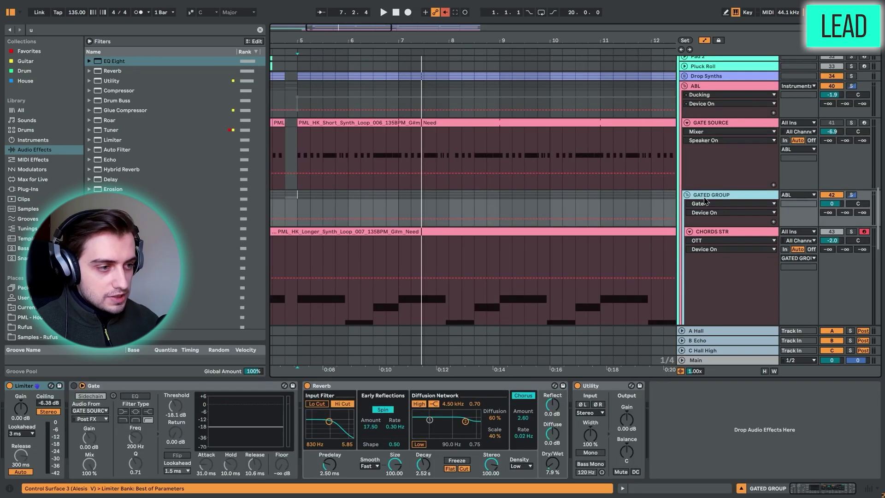
click(73, 386)
drag(310, 38, 428, 32)
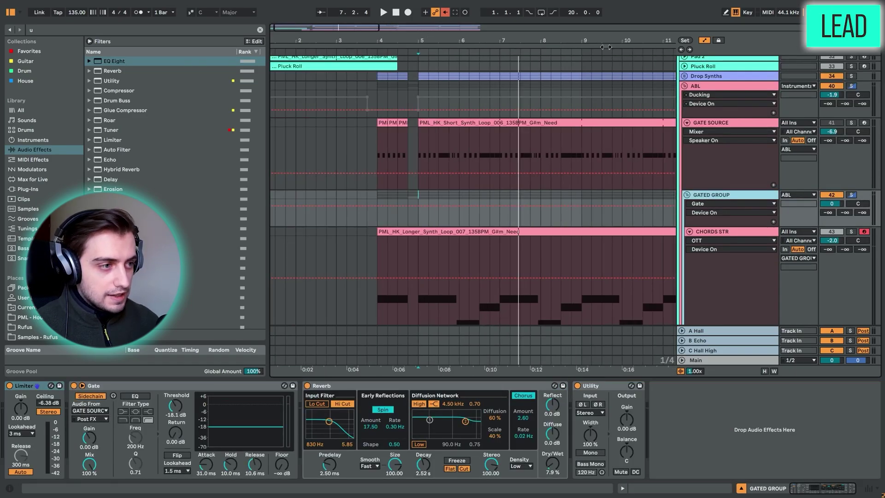
click(685, 86)
Play the Instruments group's tracks together and return to the ABL group around bar 4.
scroll(585, 98, up, 7)
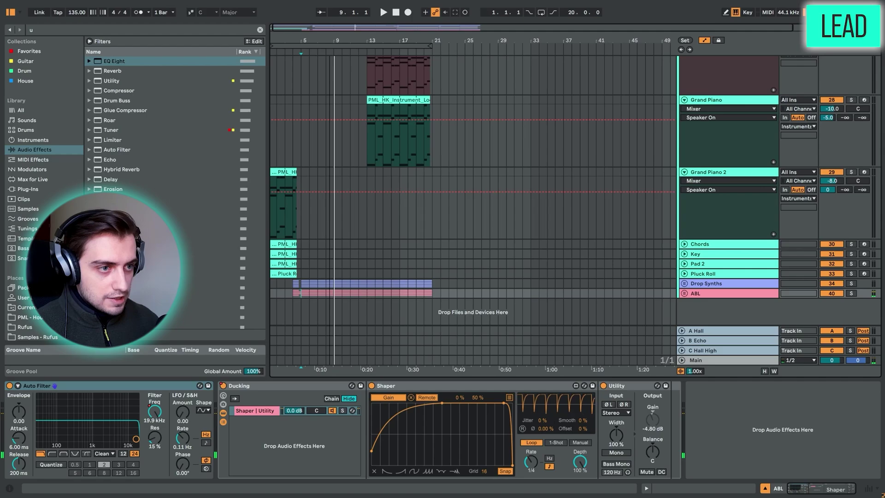
click(374, 189)
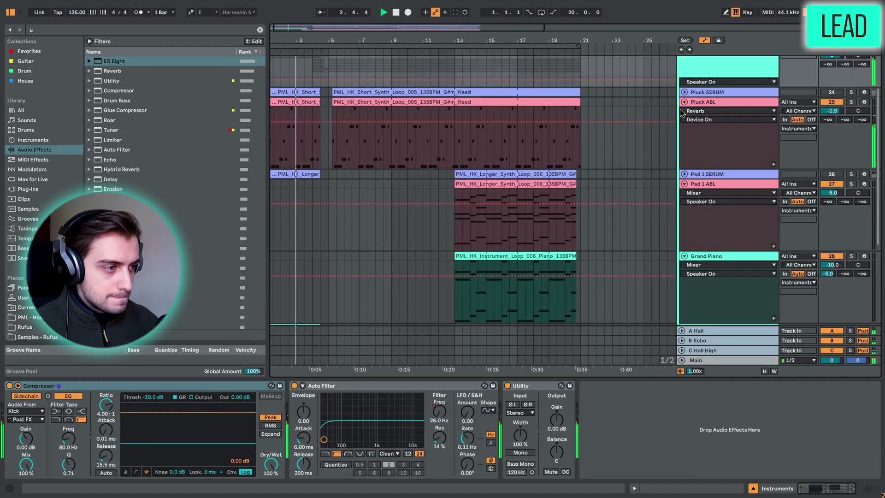
scroll(682, 113, down, 5)
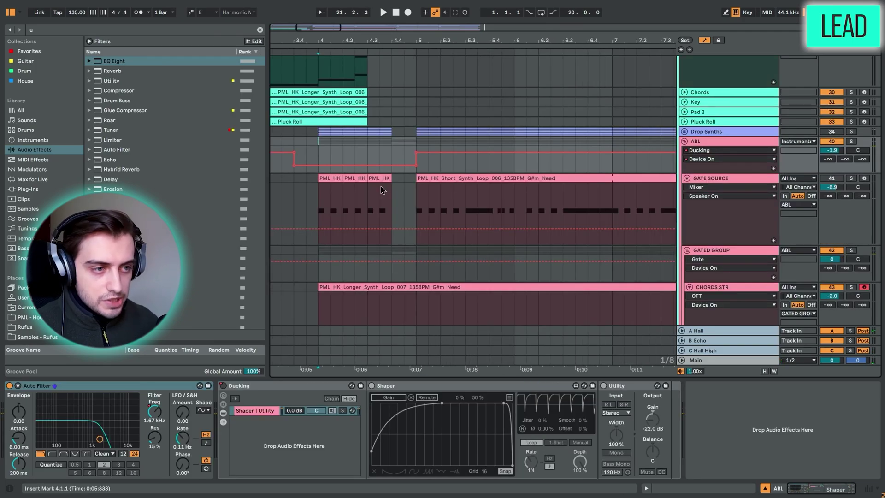
Place the marker at 4.1.1 on ABL, solo the group and play its short build-up before bar 5.
click(319, 152)
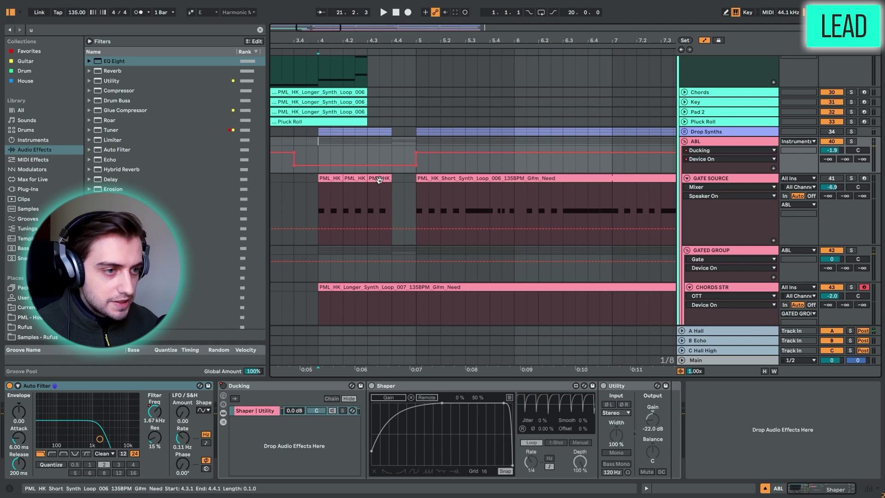
scroll(347, 147, down, 3)
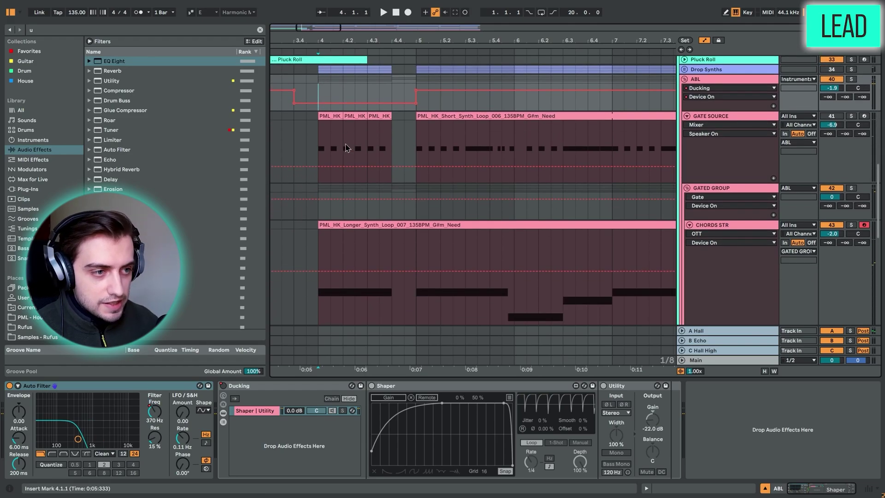
scroll(347, 147, up, 3)
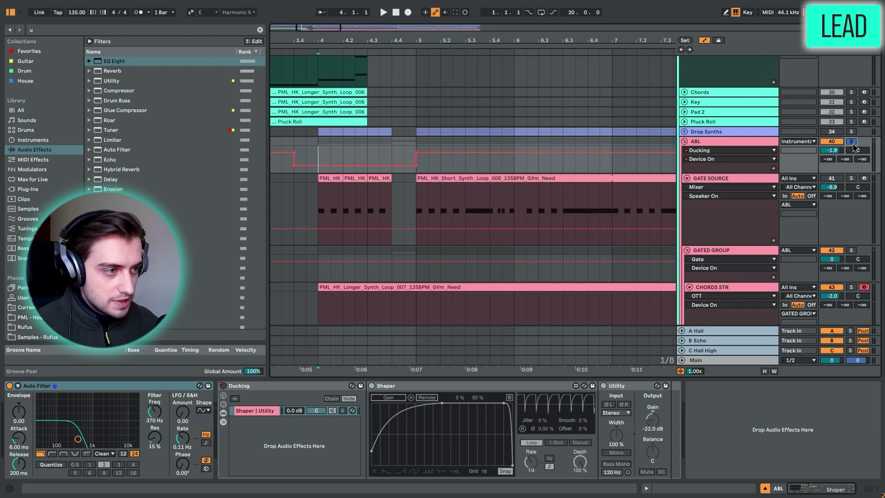
key(space)
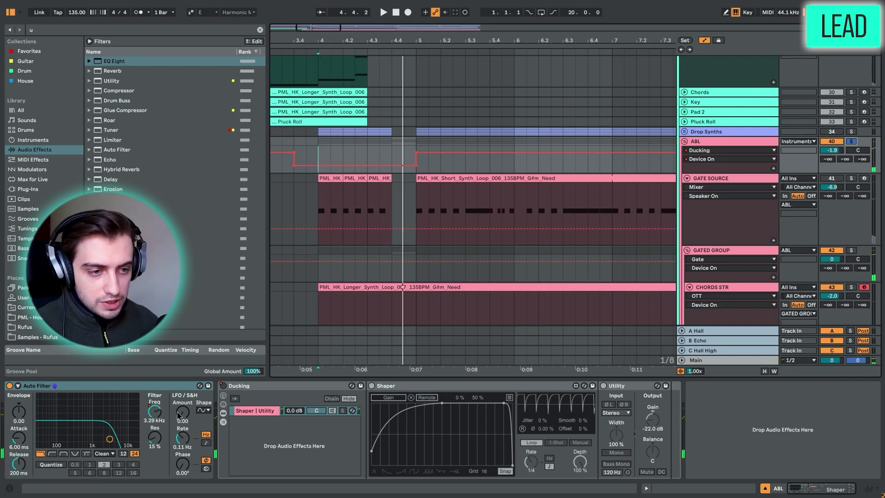
Show the Auto Filter's Frequency automation on ABL and play it from 4.1.1.
click(58, 387)
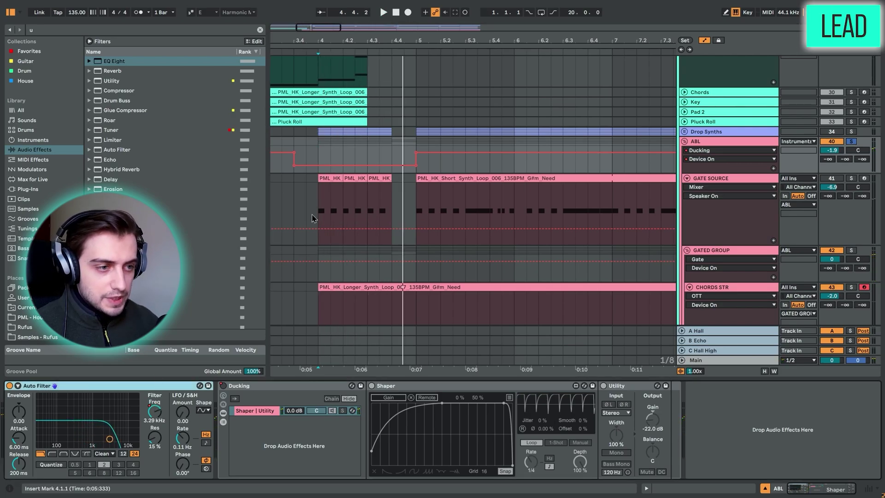
click(156, 420)
key(space)
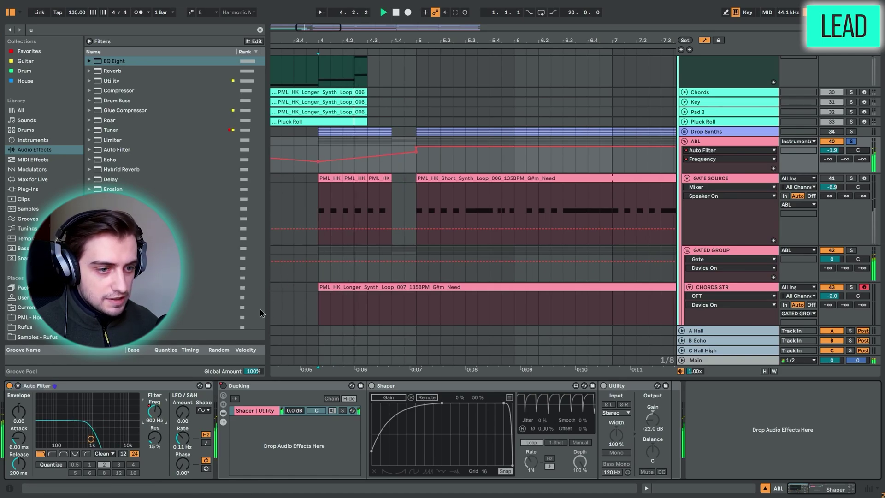
key(space)
Collapse the Instruments group to leave only the main groups across the arrangement.
scroll(691, 140, up, 15)
click(687, 111)
click(683, 109)
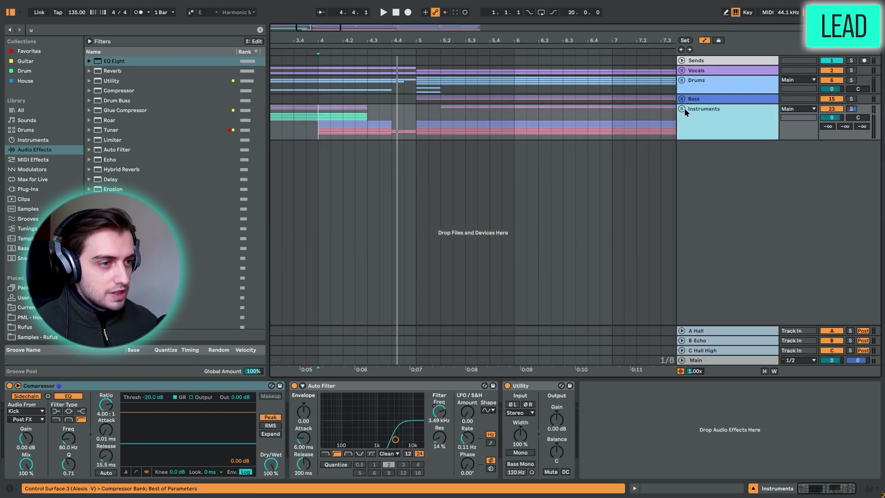
drag(475, 37, 340, 37)
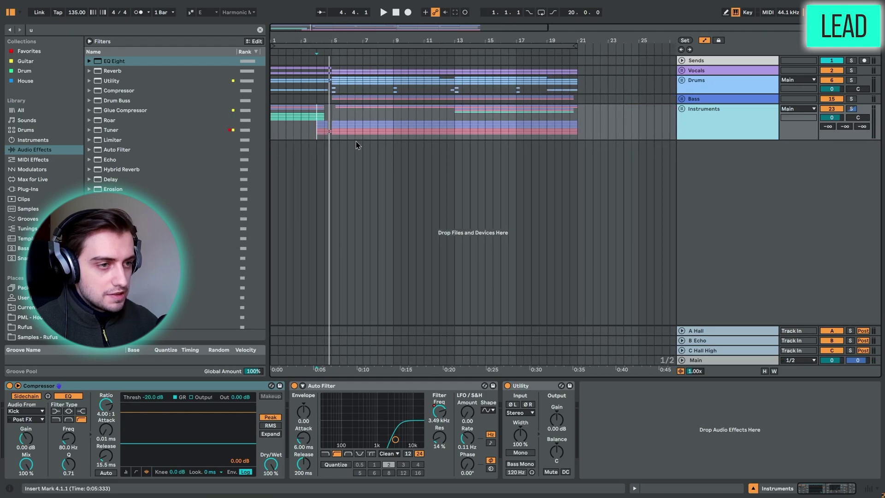